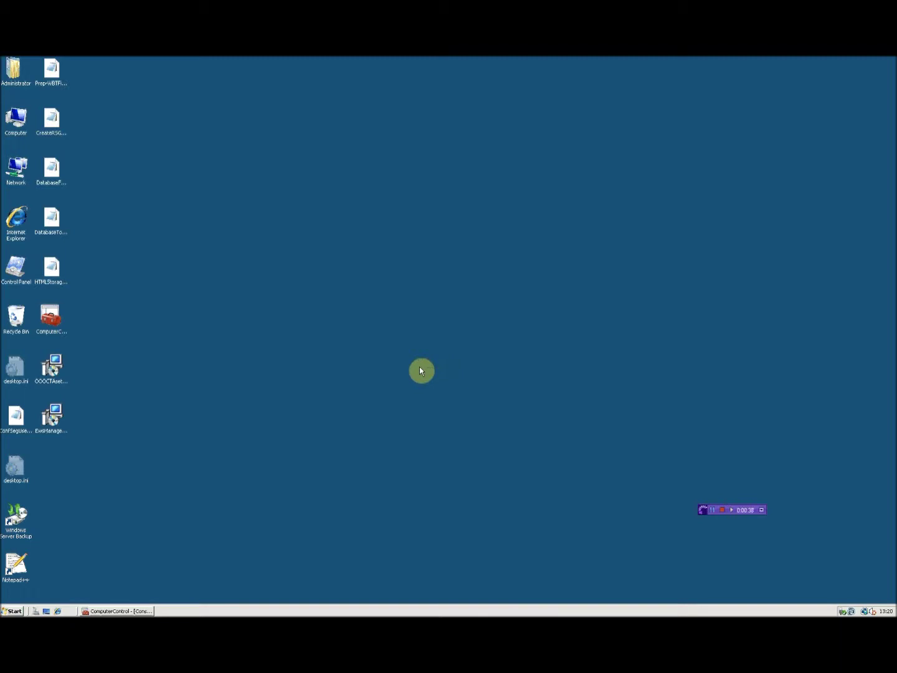
Review the computer's system properties and the programs installed on the server
right_click(25, 126)
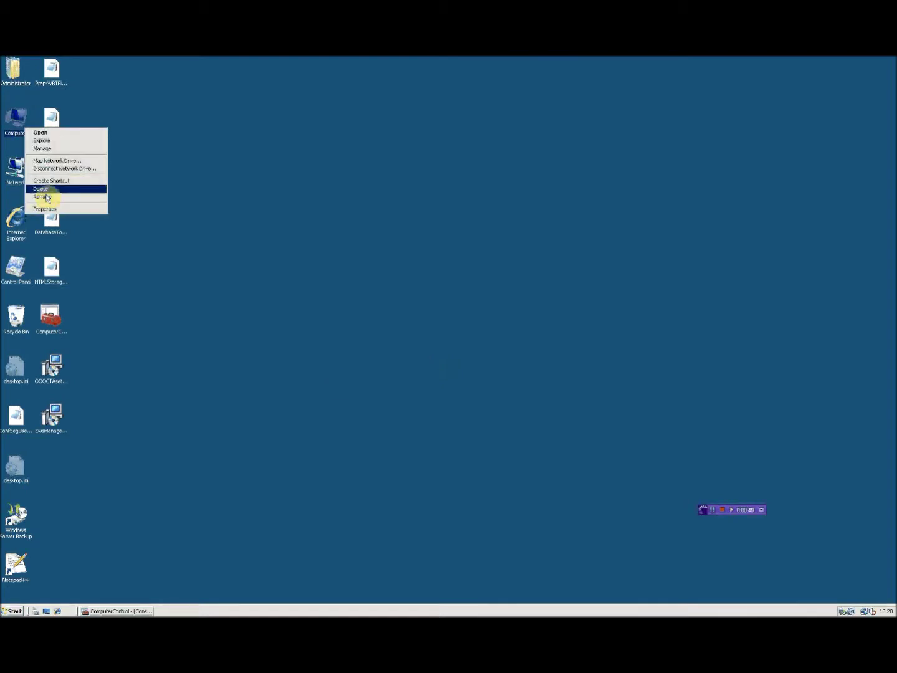
click(92, 210)
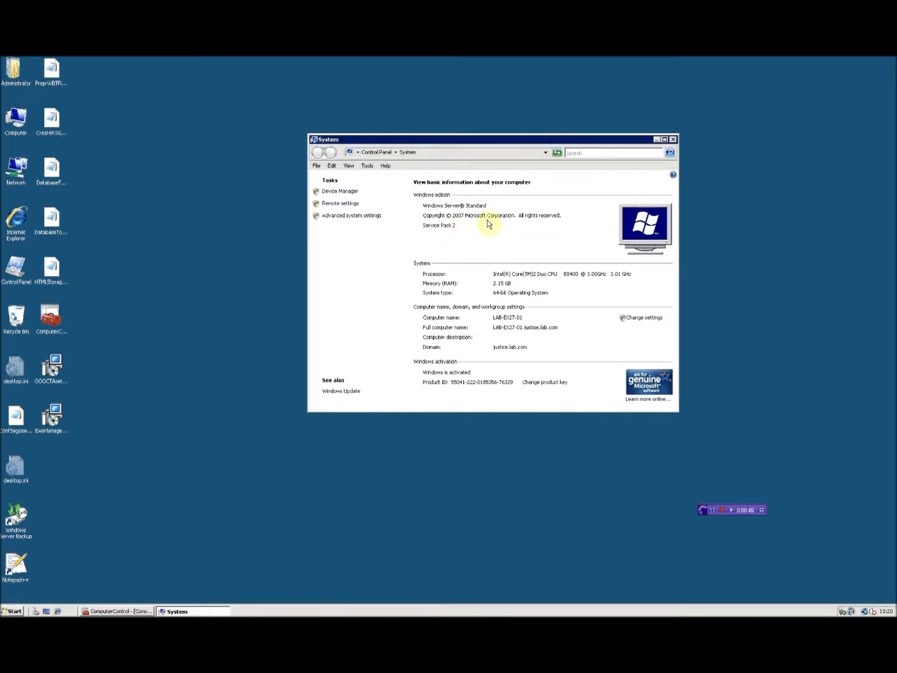
click(673, 139)
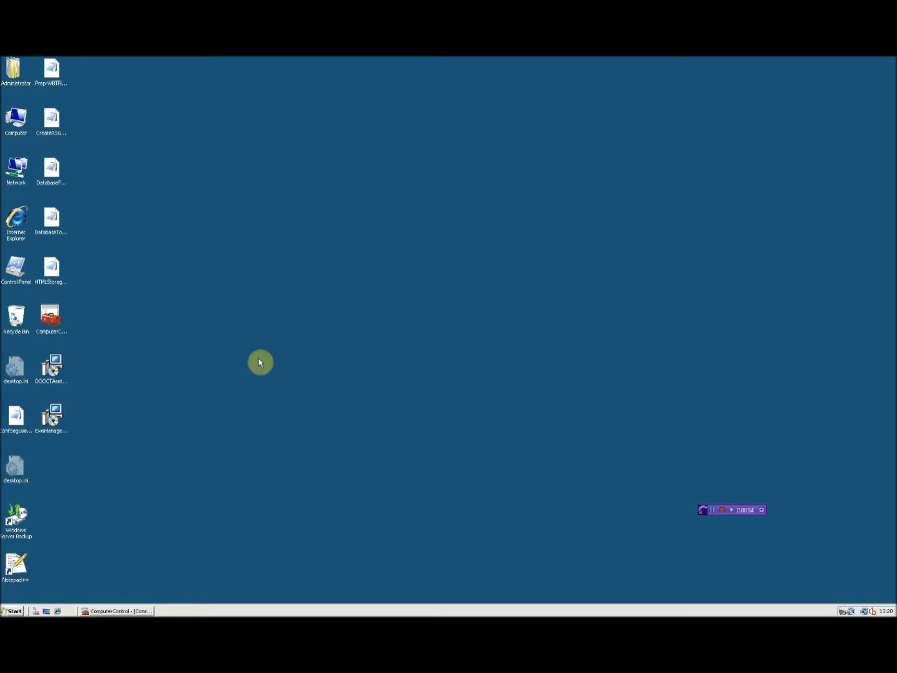
click(14, 611)
mouse_move(76, 496)
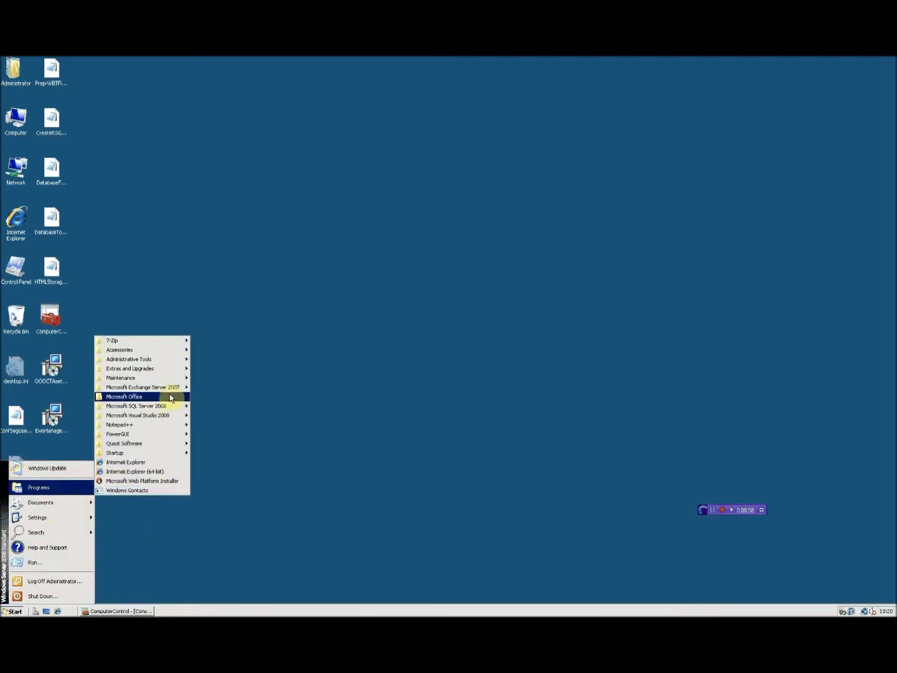
mouse_move(167, 407)
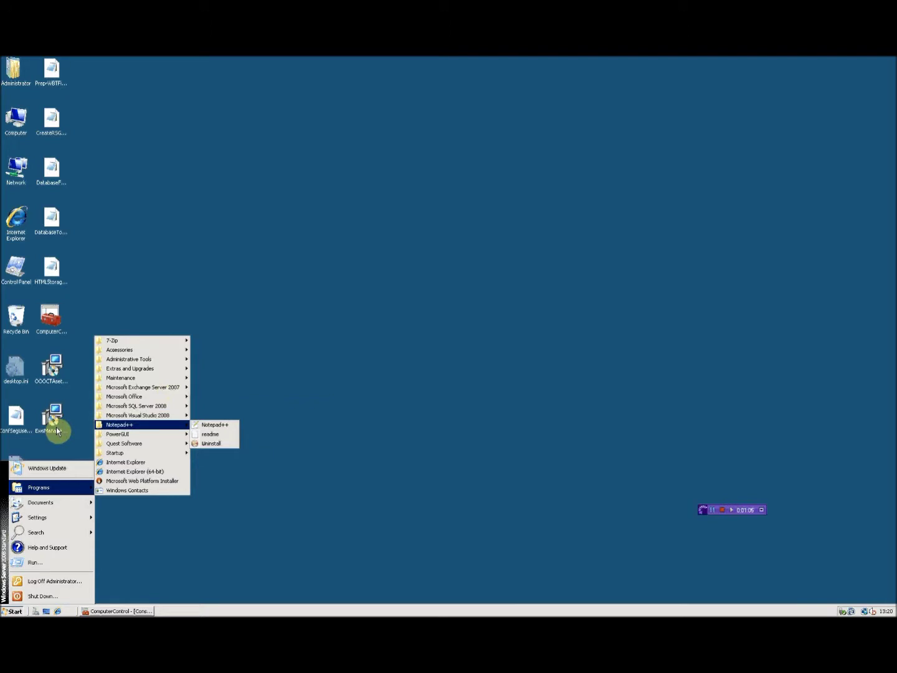
click(515, 334)
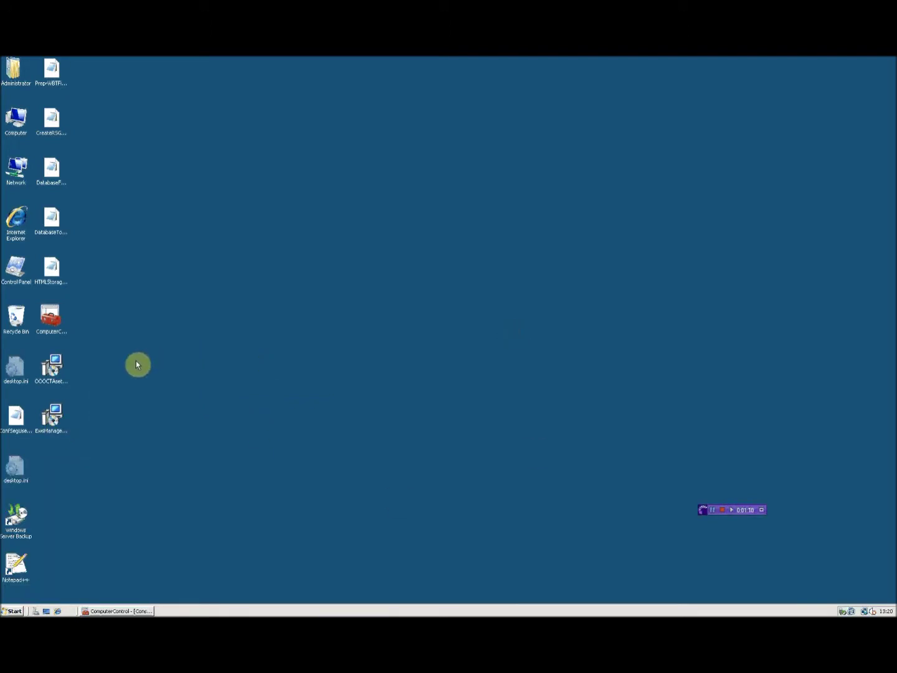
Install the Out of Office Configuration Tool from OOOCTAsetup.msi into C:\Program Files\OOOCTA35\
click(59, 372)
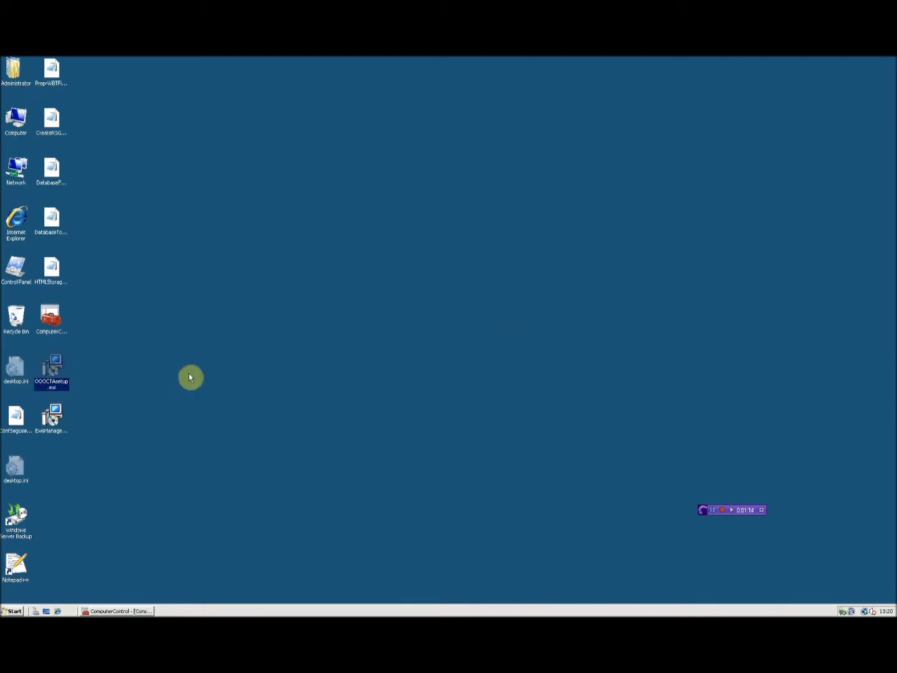
double_click(59, 356)
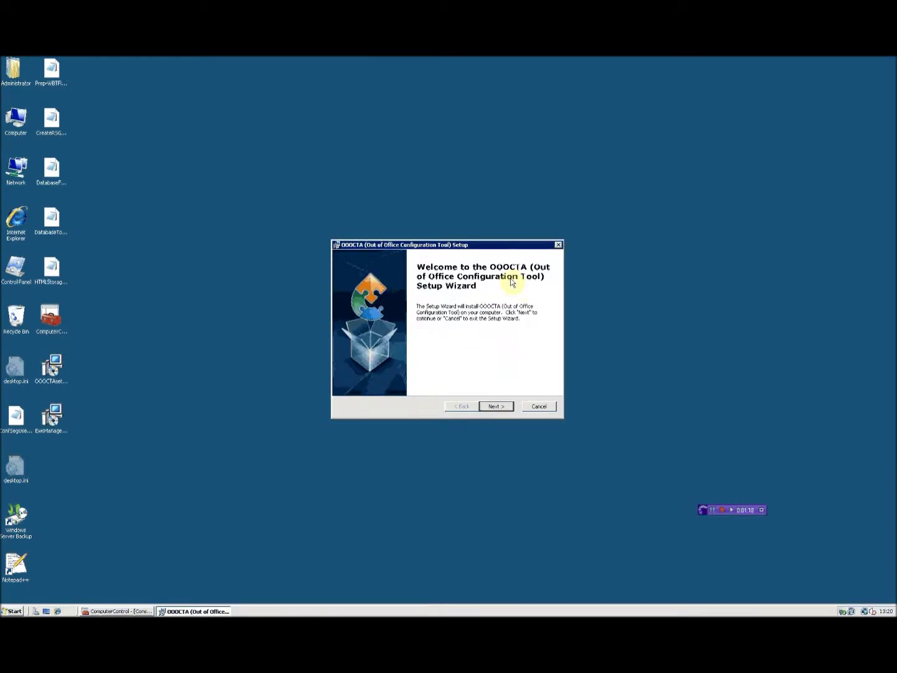
click(496, 406)
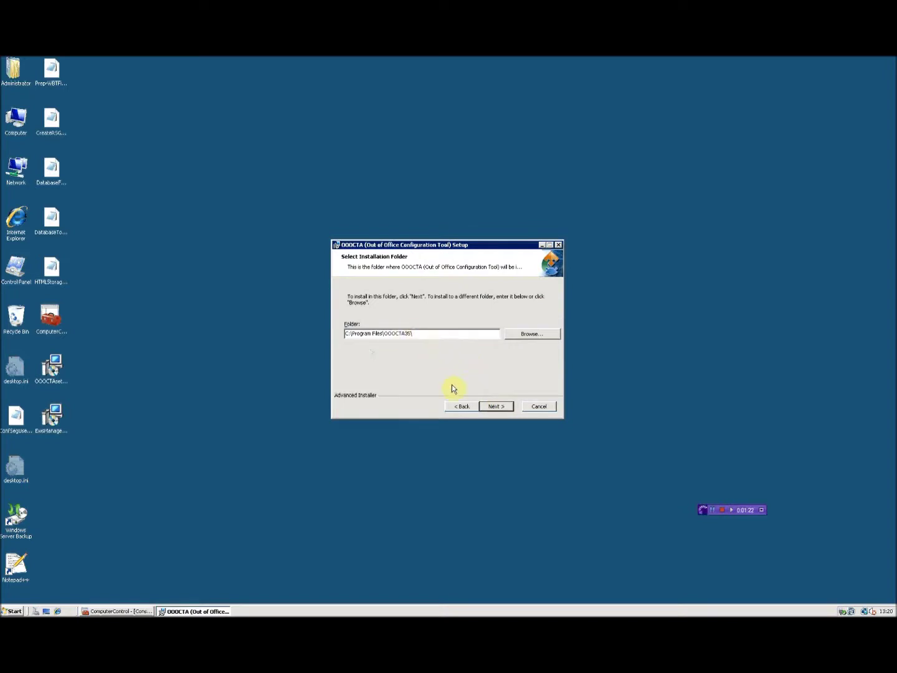
click(494, 406)
click(496, 407)
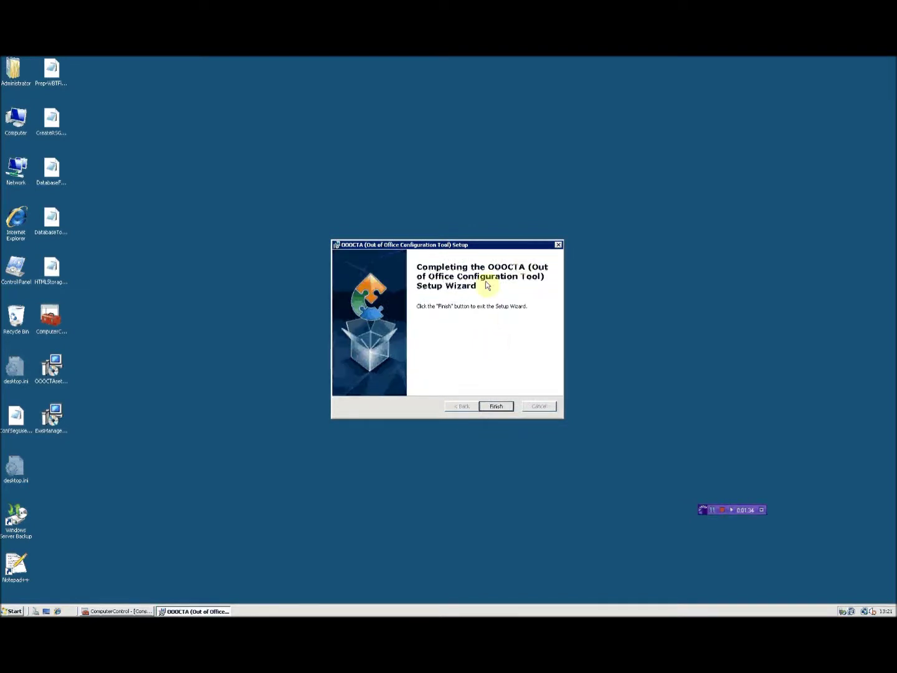
click(496, 406)
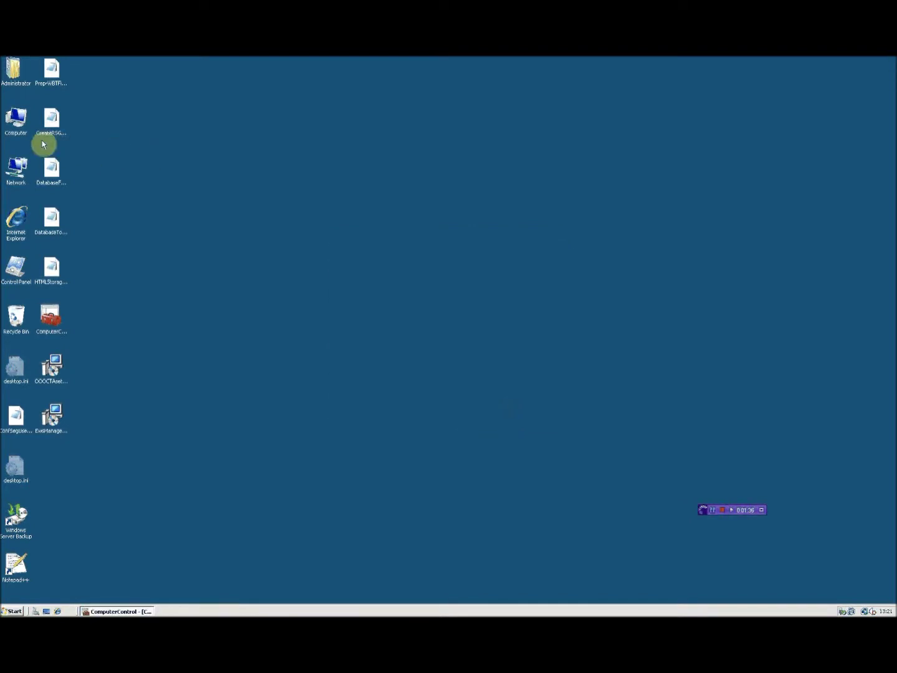
Browse the computer's local disk to the folder C:\Program Files\OOOCTA35\Configuration
double_click(22, 126)
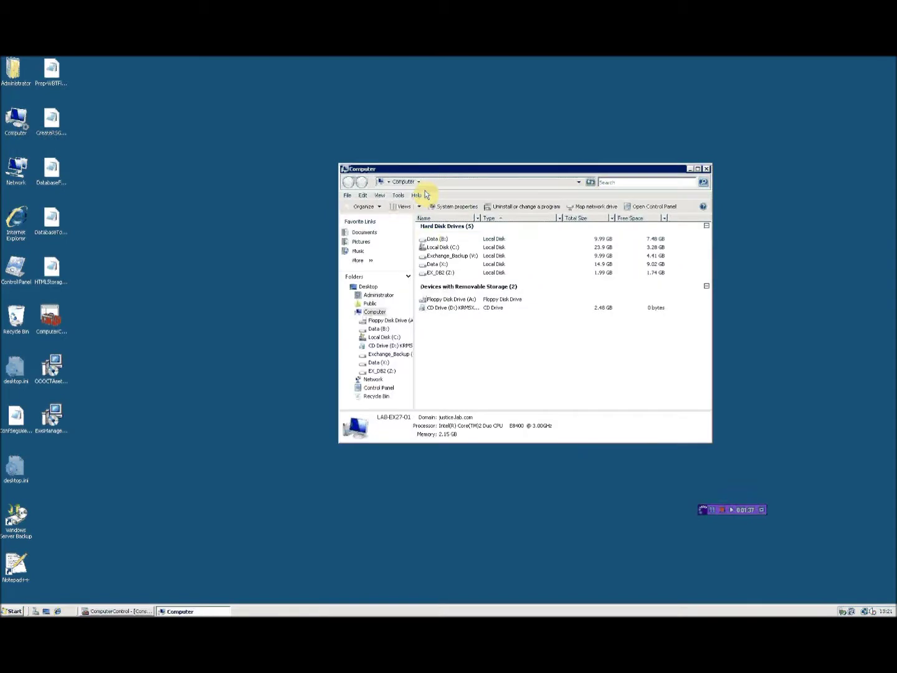
double_click(446, 249)
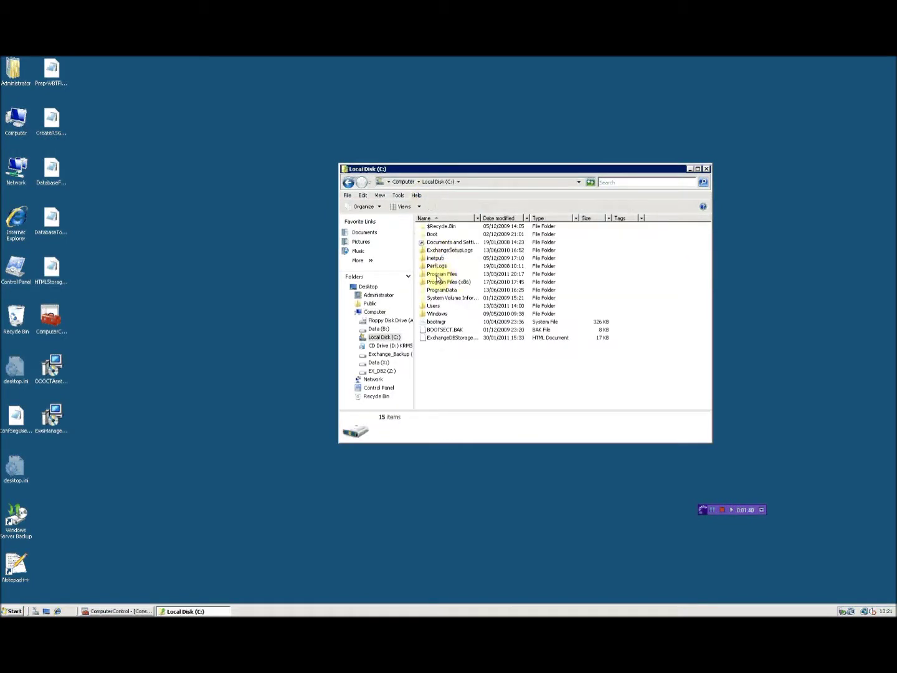
double_click(444, 275)
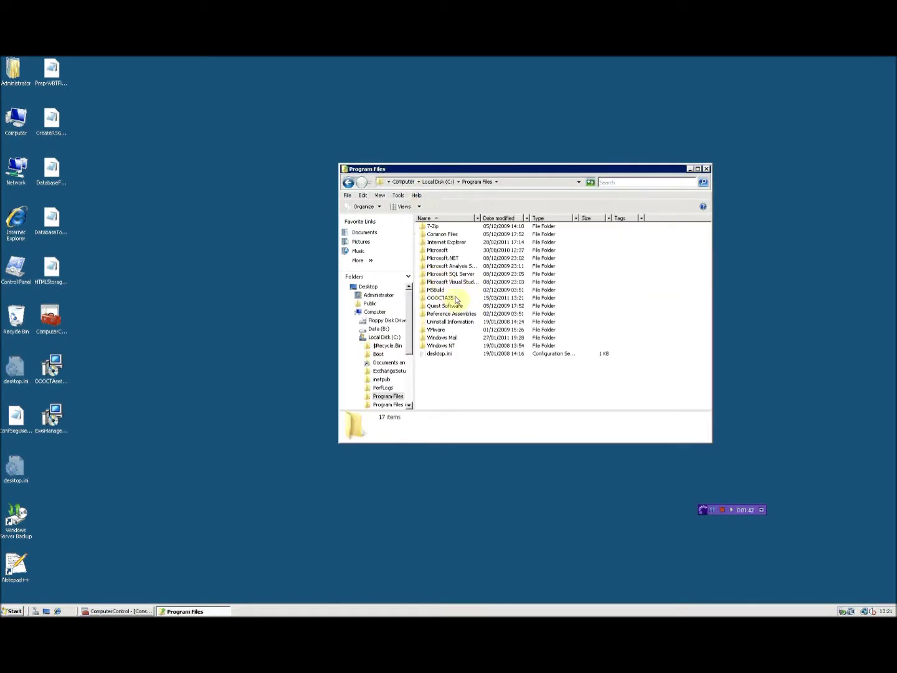
double_click(450, 298)
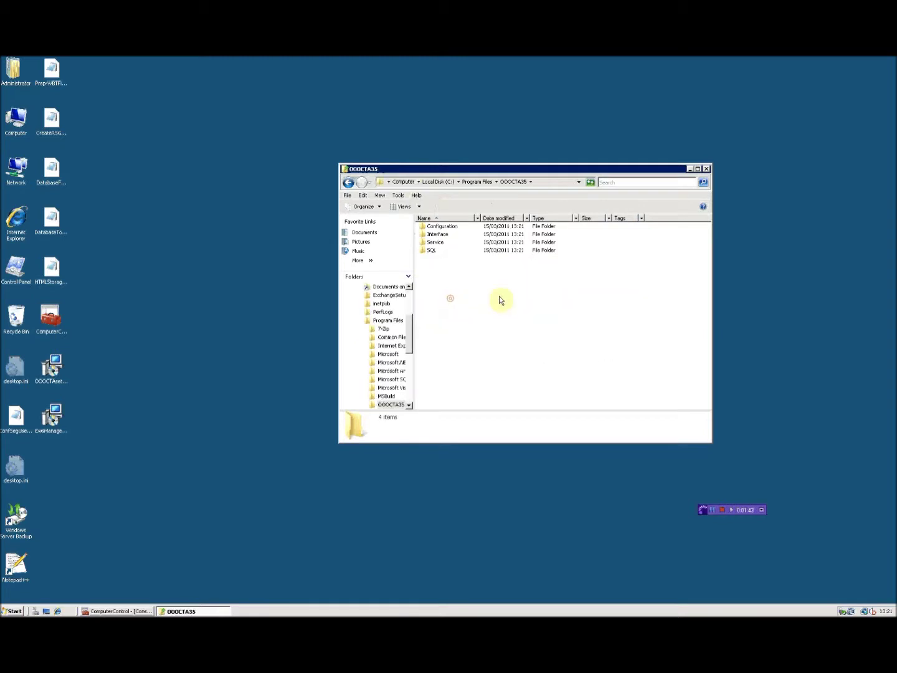
double_click(456, 227)
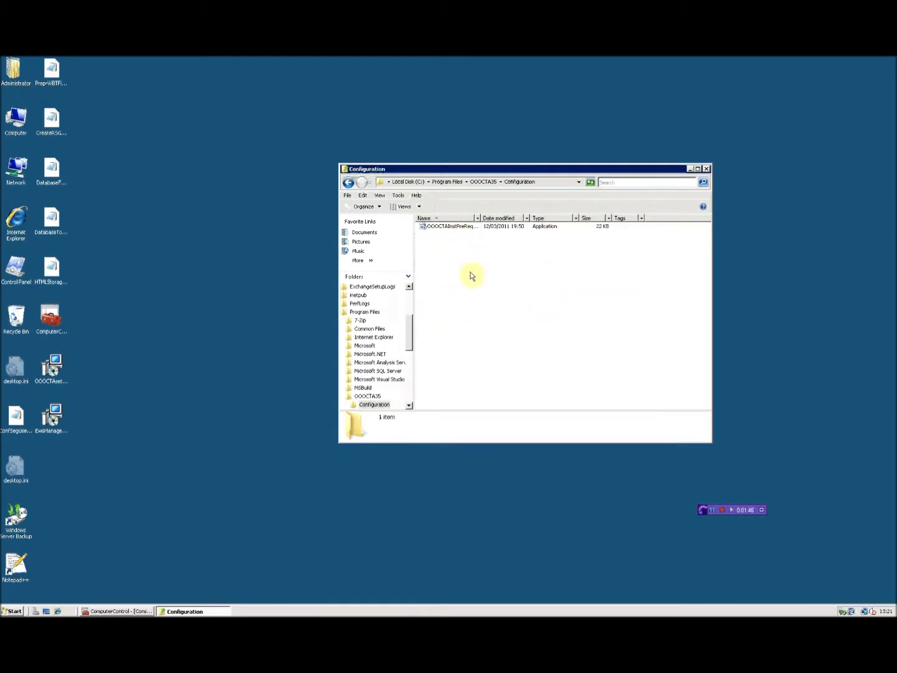
Open a command window in the Configuration folder and position it so the folder's file list stays visible
right_click(465, 285)
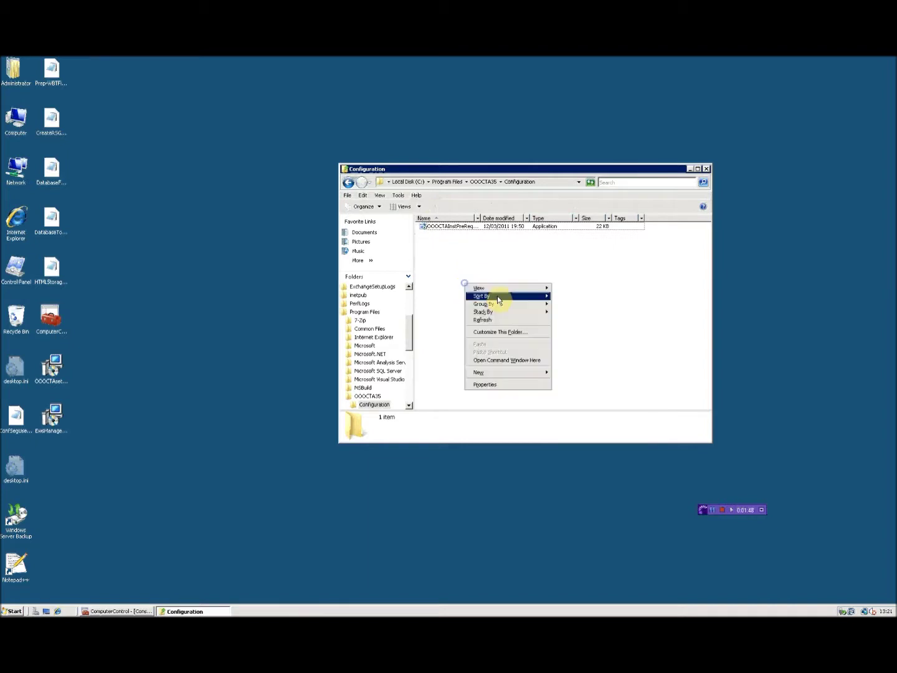
click(490, 362)
drag(305, 184, 535, 309)
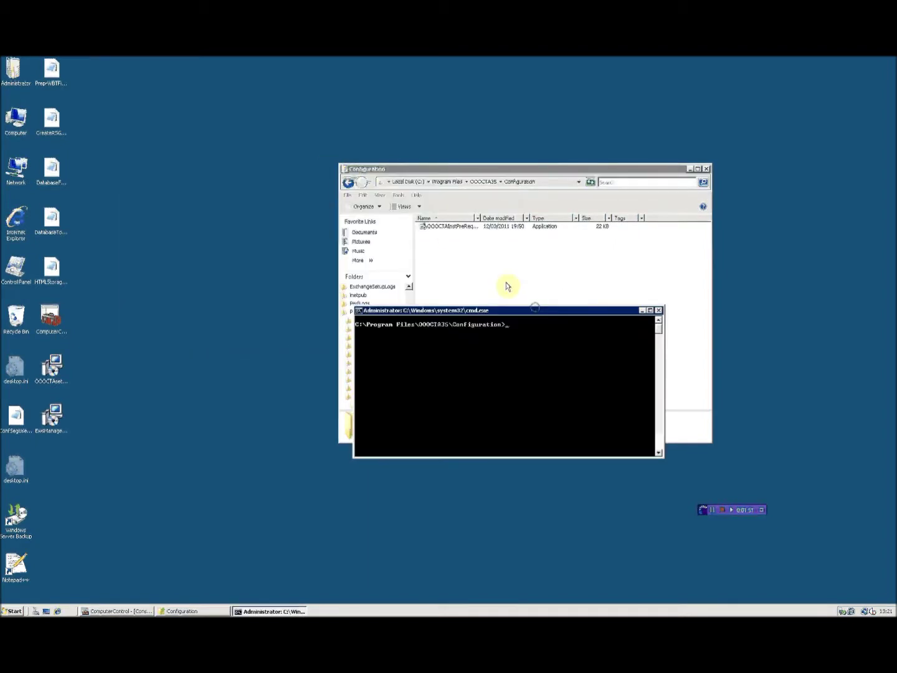
click(480, 218)
click(446, 250)
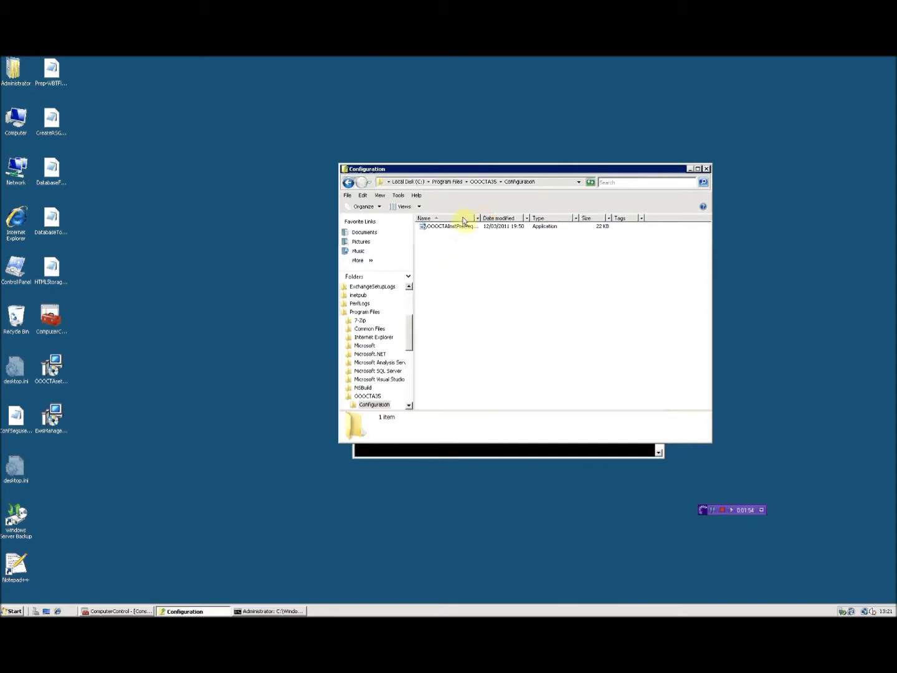
click(463, 454)
drag(460, 313, 424, 359)
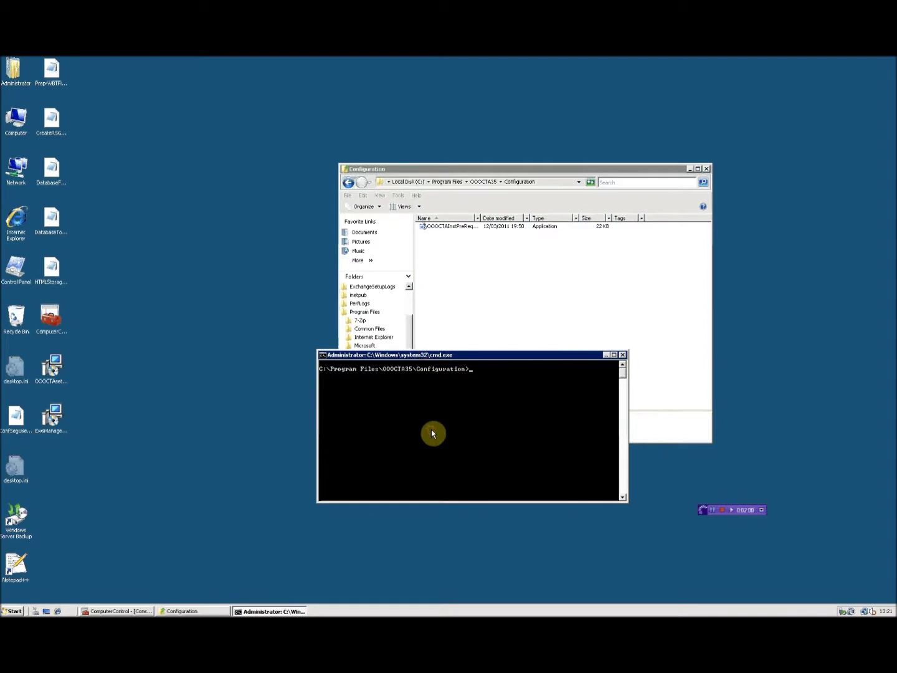
Run OOOCTAInstPreReqs.exe with the paths "c:\program files\ooocta35\interface" and "c:\program files\ooocta35\service"
text(O)
key(Tab)
text(c:\program files)
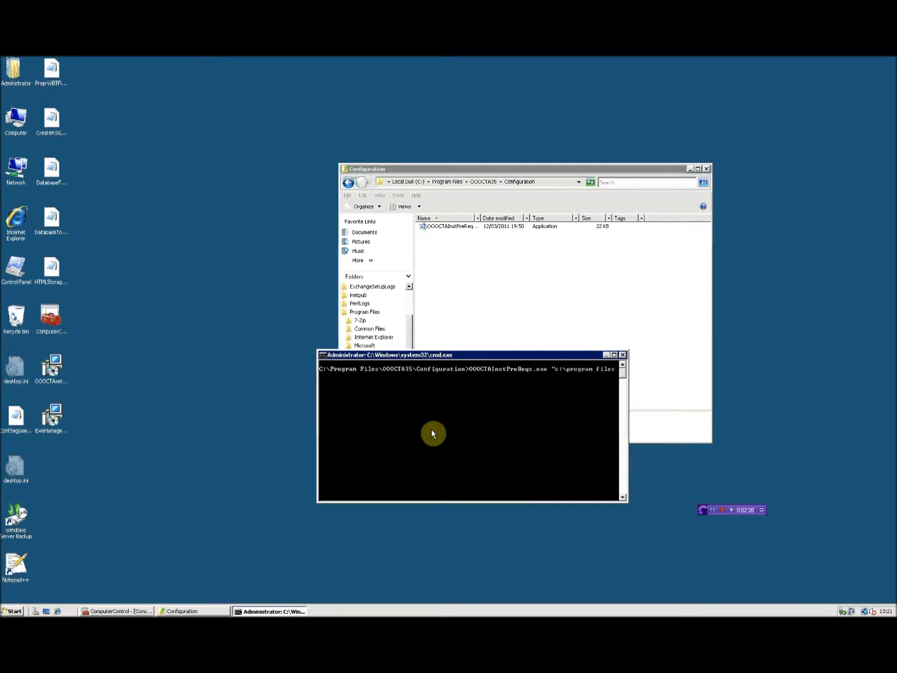
text(\ooocta35\interface" "c:\program files\ooocta35)
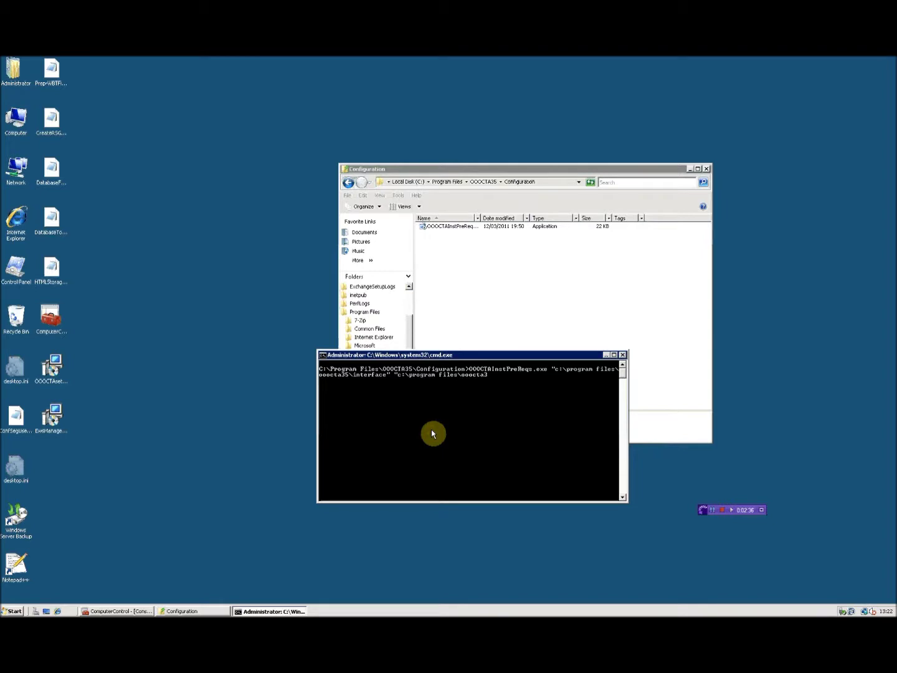
text(\service)
key(Return)
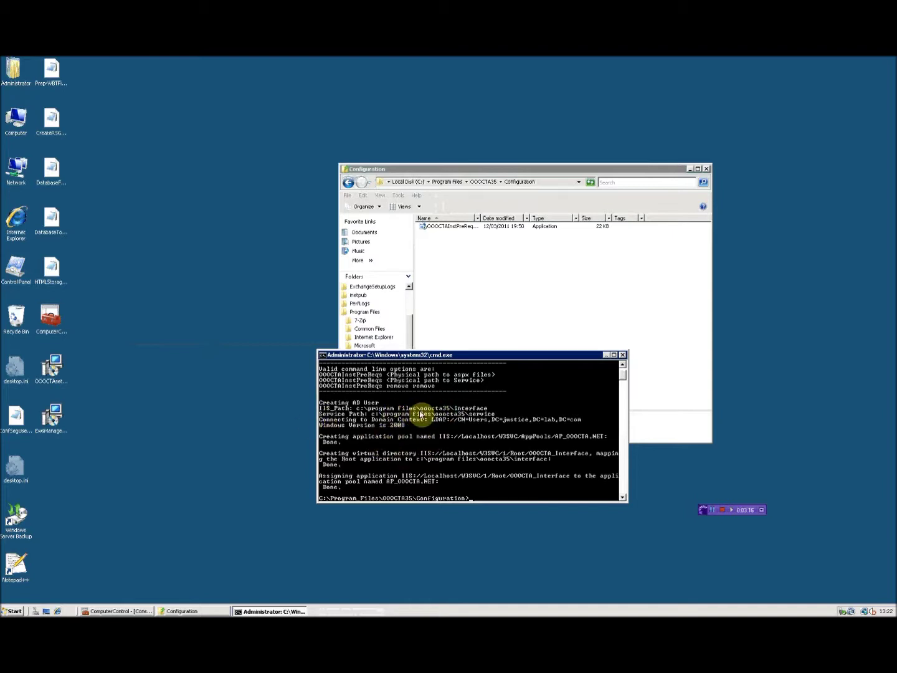
Switch to the ComputerControl console, refresh the Users container of justice.lab.com and select the svcOOOCTA_DOM account
click(607, 355)
click(124, 611)
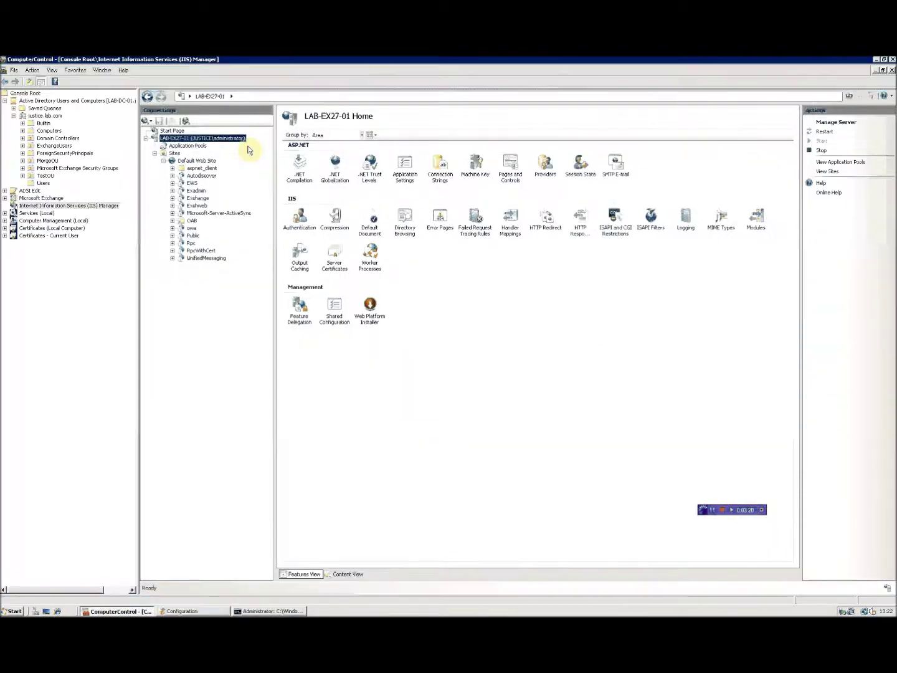
click(42, 183)
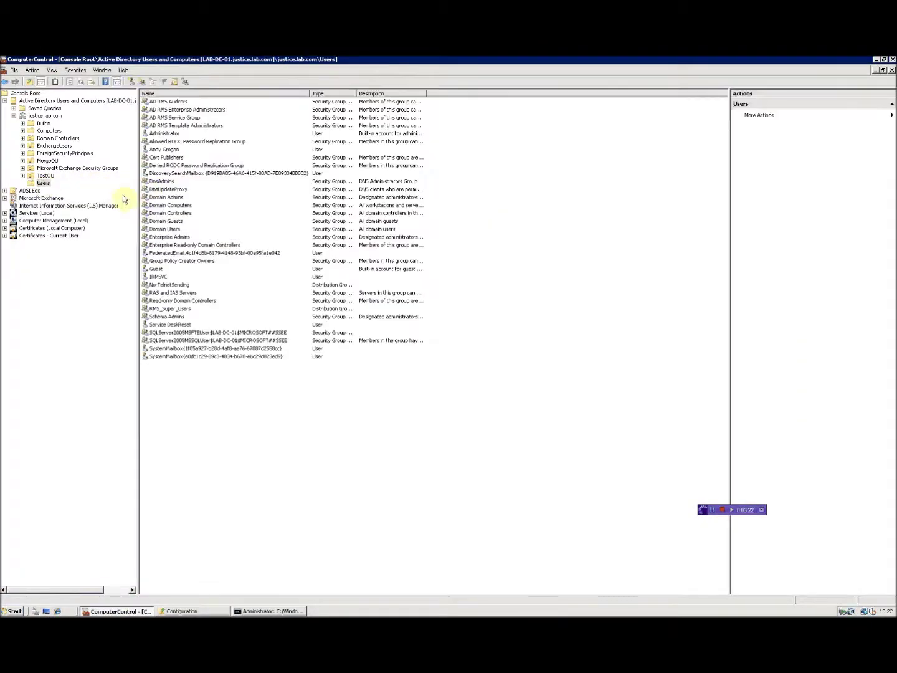
right_click(346, 463)
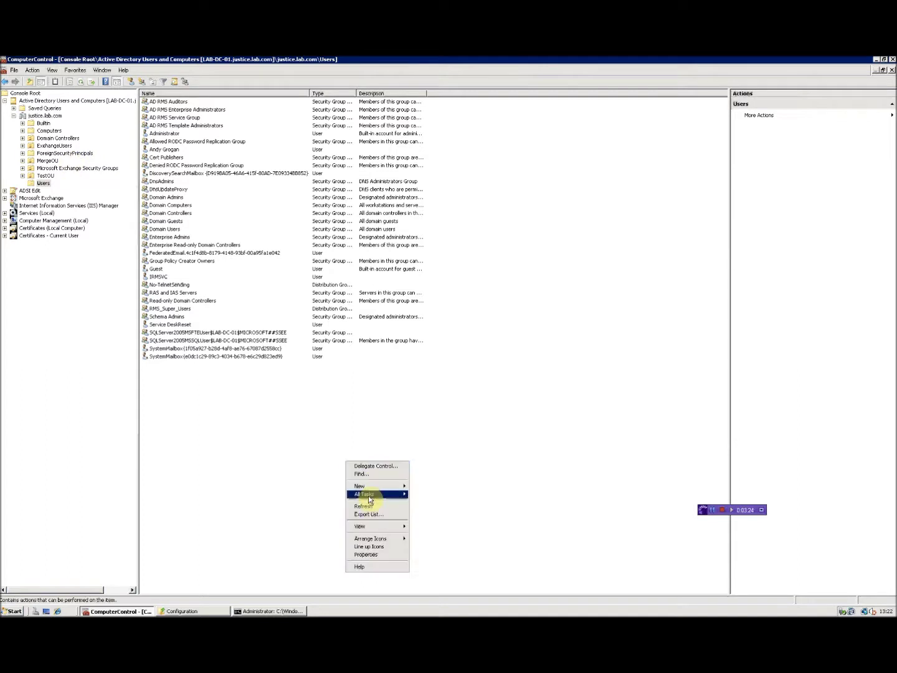
click(366, 506)
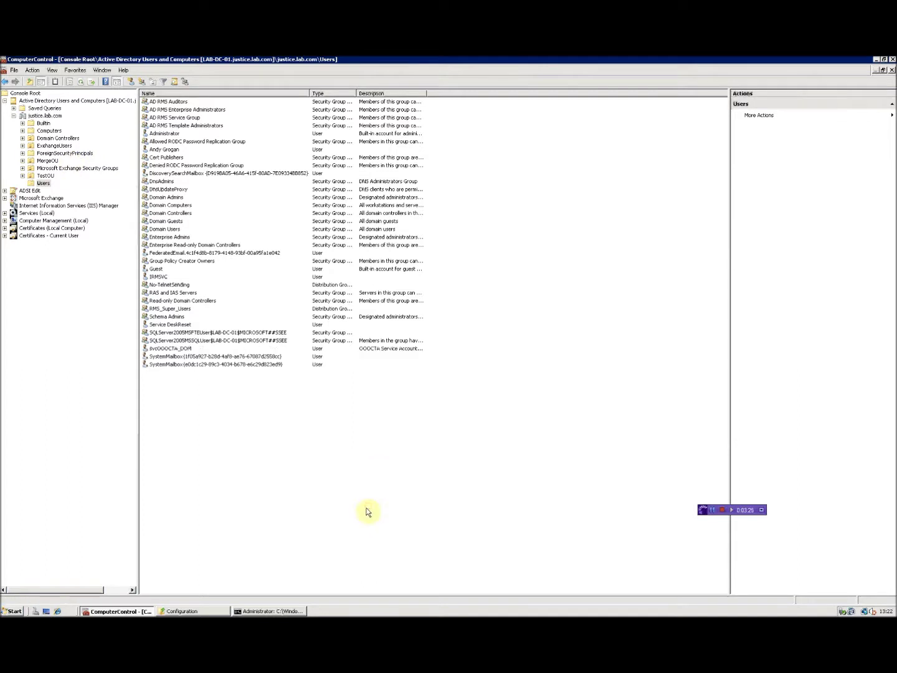
click(163, 348)
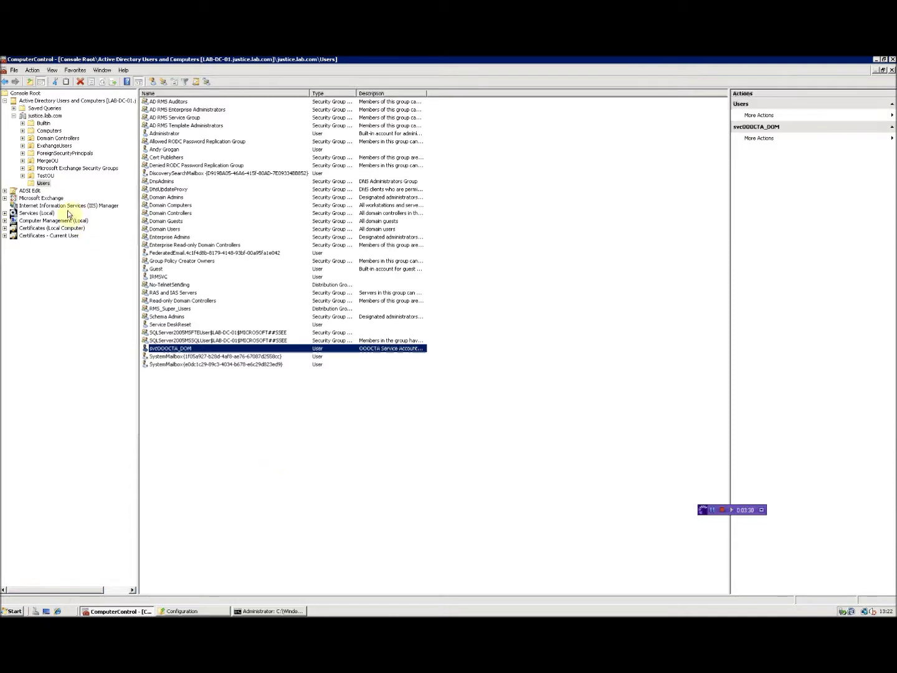
Show the application pools of LAB-EX27-01 in IIS Manager and select AP_OOOCTA.NET
click(35, 206)
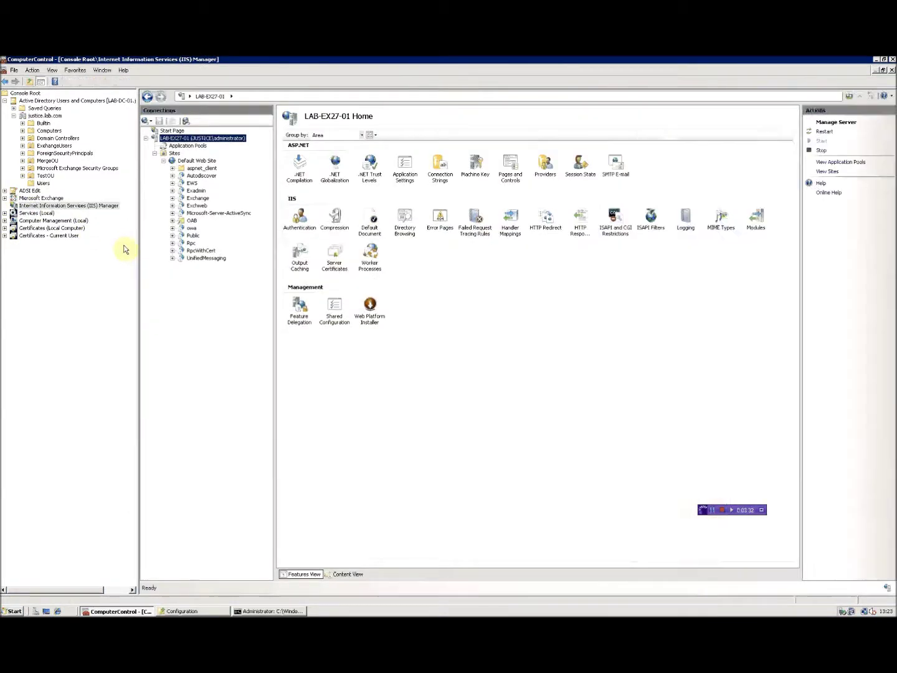
click(206, 146)
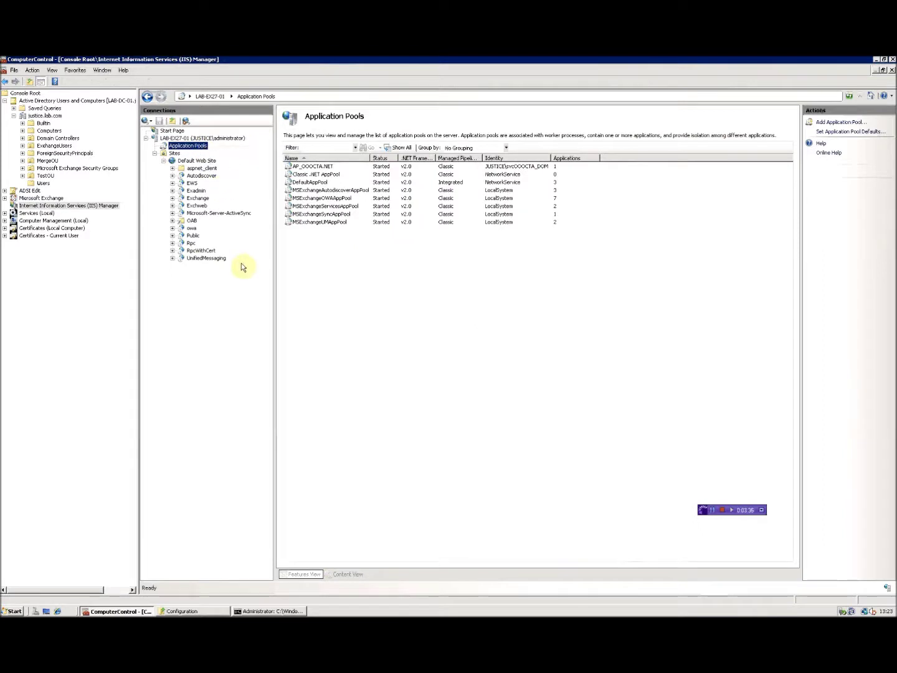
click(322, 167)
Refresh the Default Web Site and expand its OOOCTA_Interface application
click(194, 161)
right_click(190, 161)
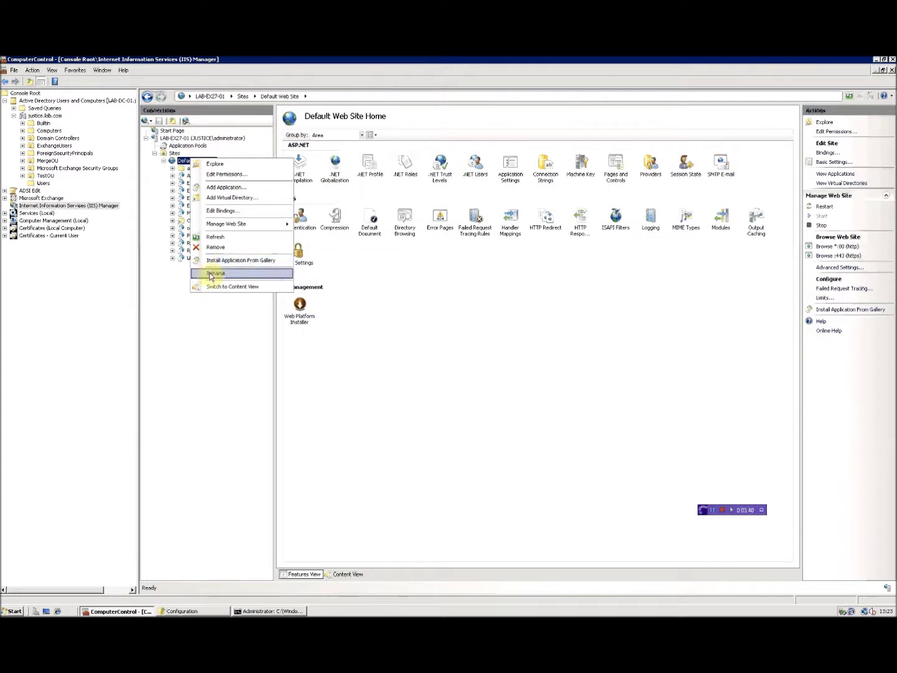
click(233, 238)
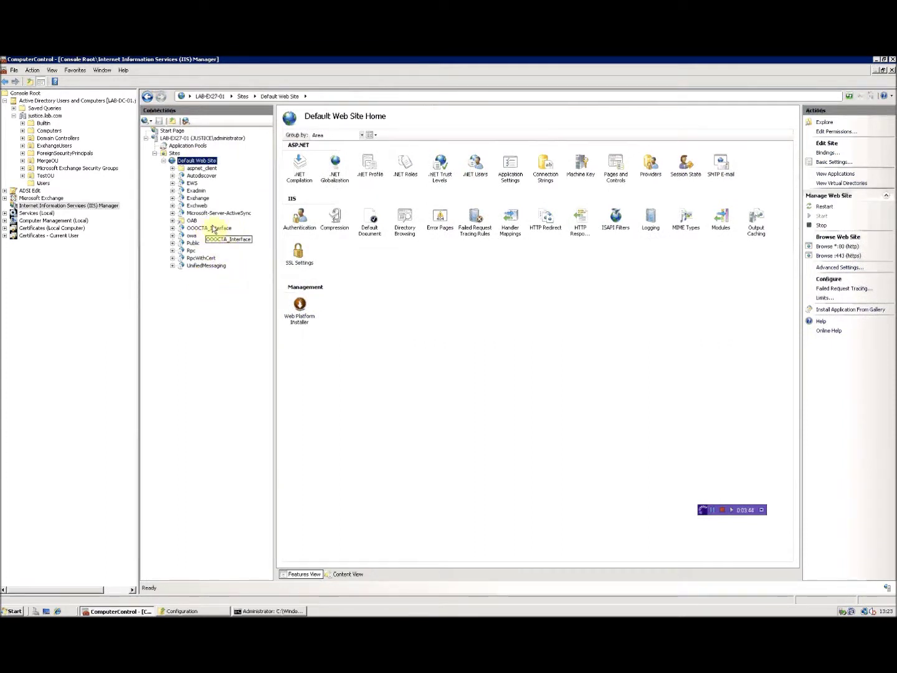
click(220, 227)
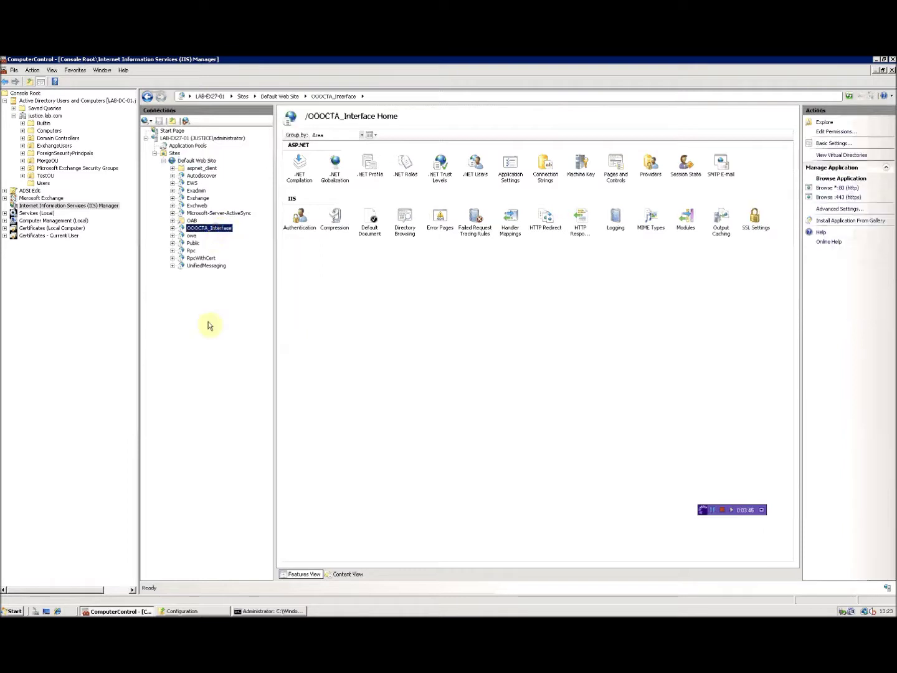
double_click(211, 229)
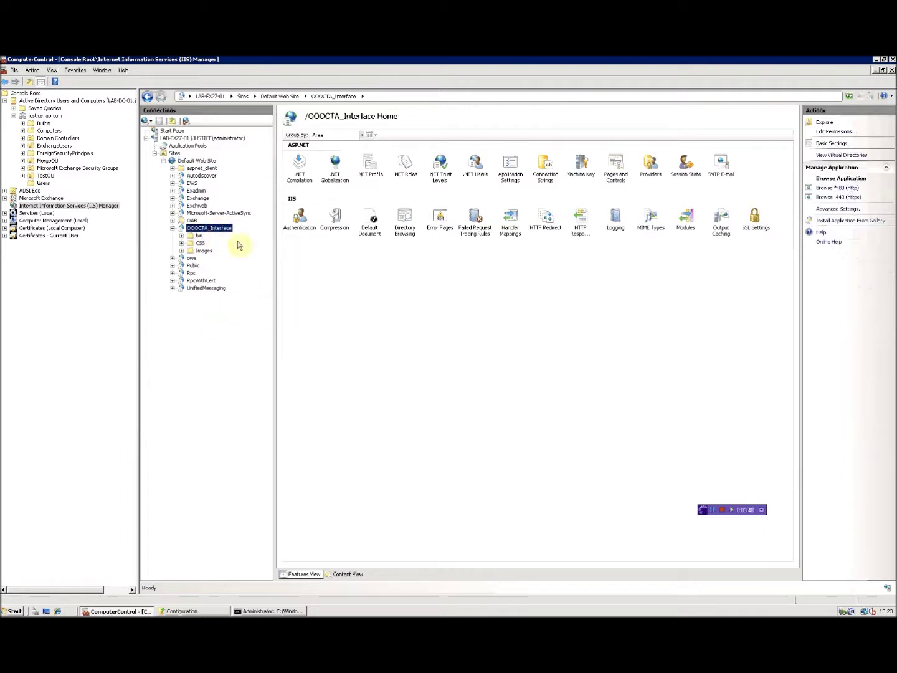
Turn off the Require SSL setting for the OOOCTA_Interface application and apply the change
double_click(758, 220)
click(285, 146)
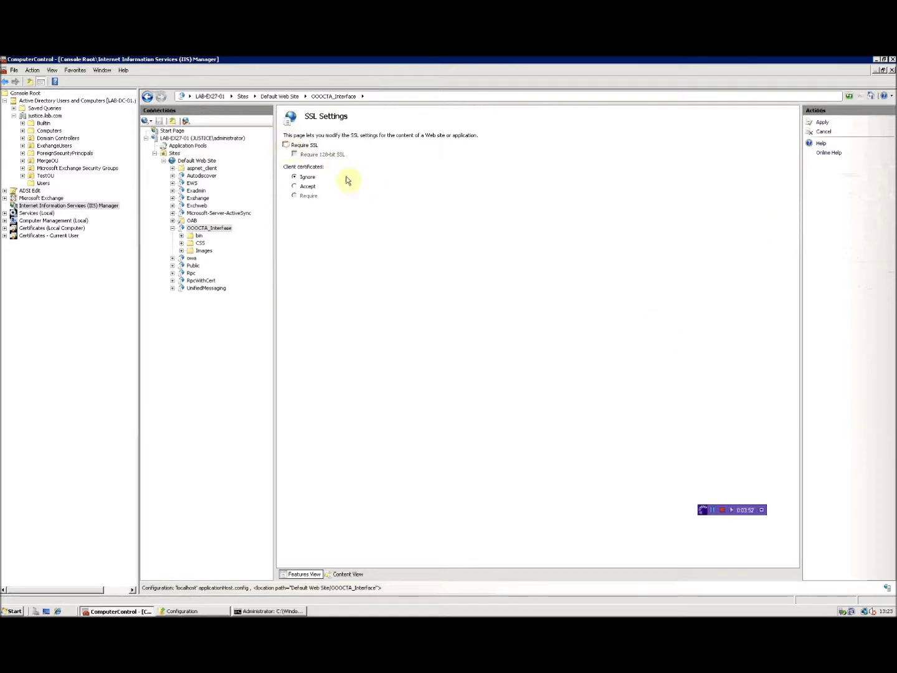
click(822, 125)
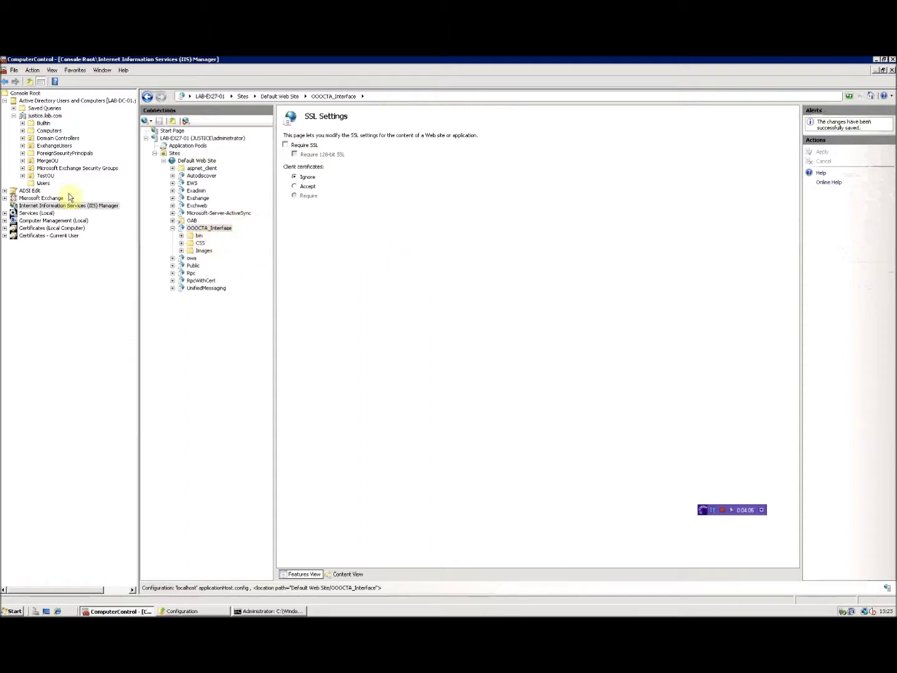
Start a new mailbox of type User Mailbox from the Exchange recipient configuration's Mailbox node
double_click(37, 199)
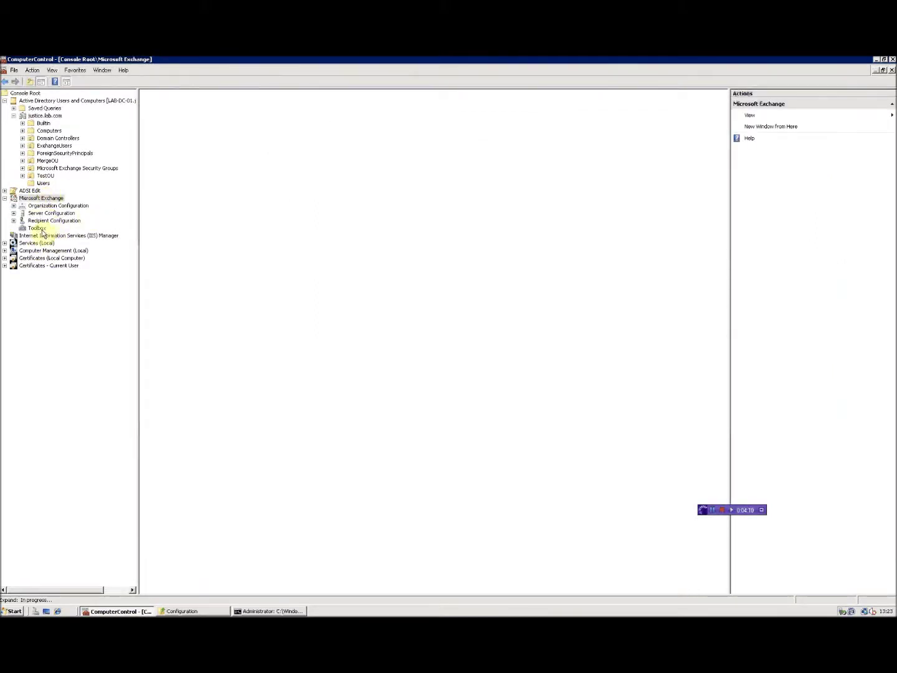
click(14, 221)
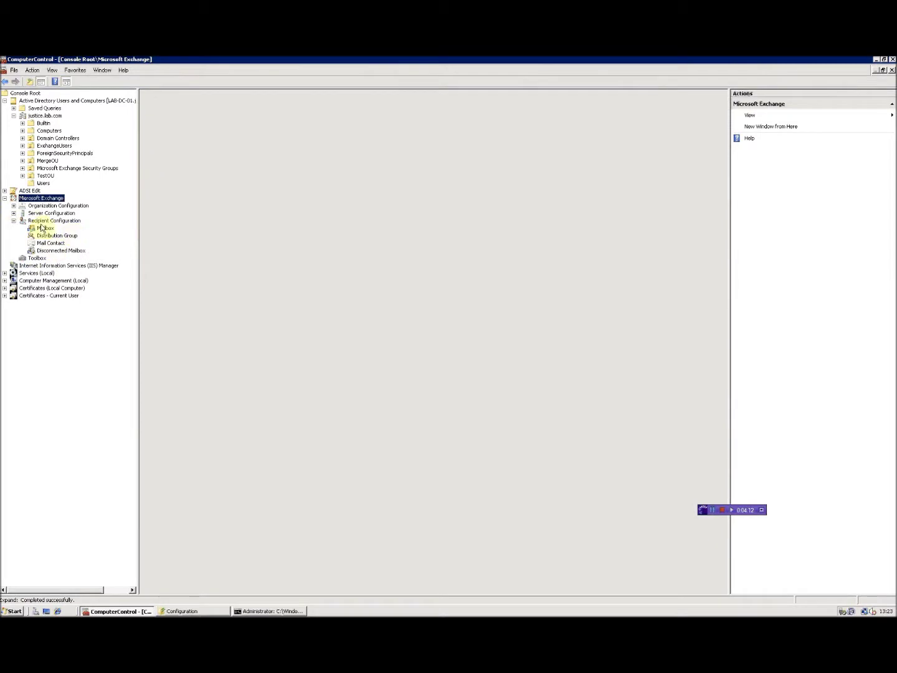
click(41, 229)
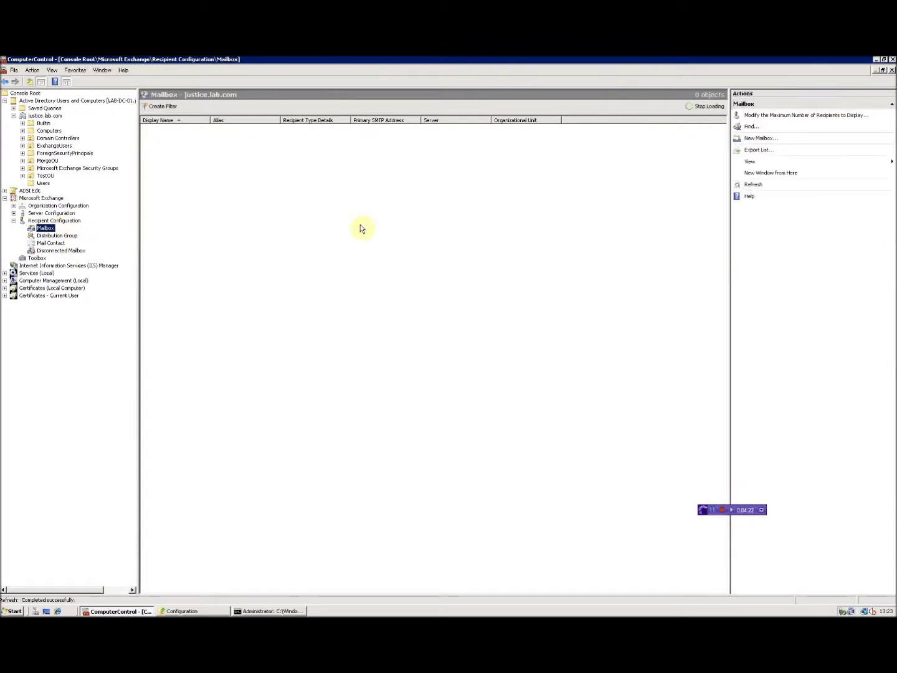
click(768, 139)
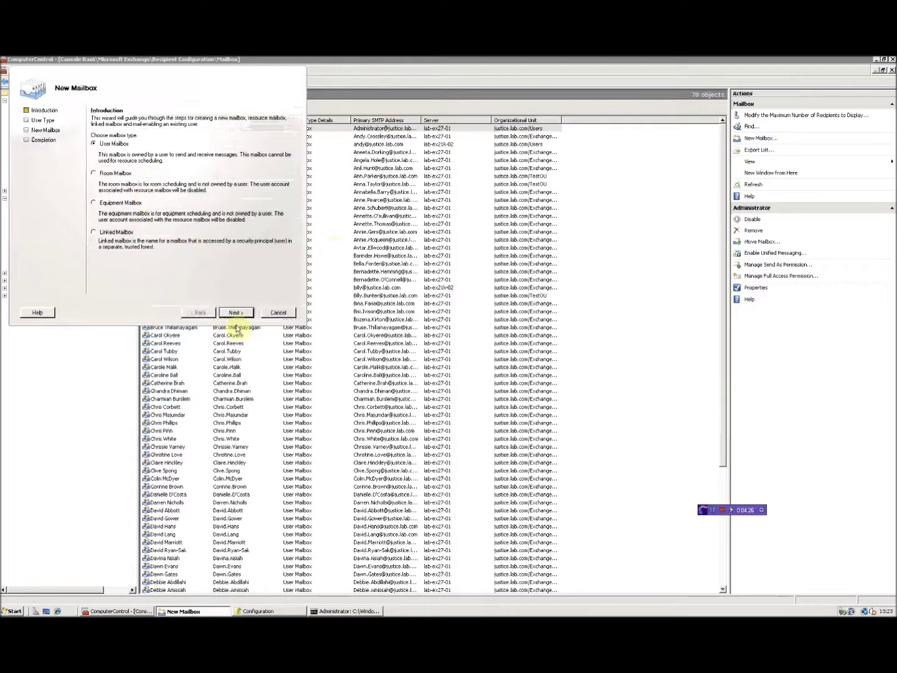
click(236, 312)
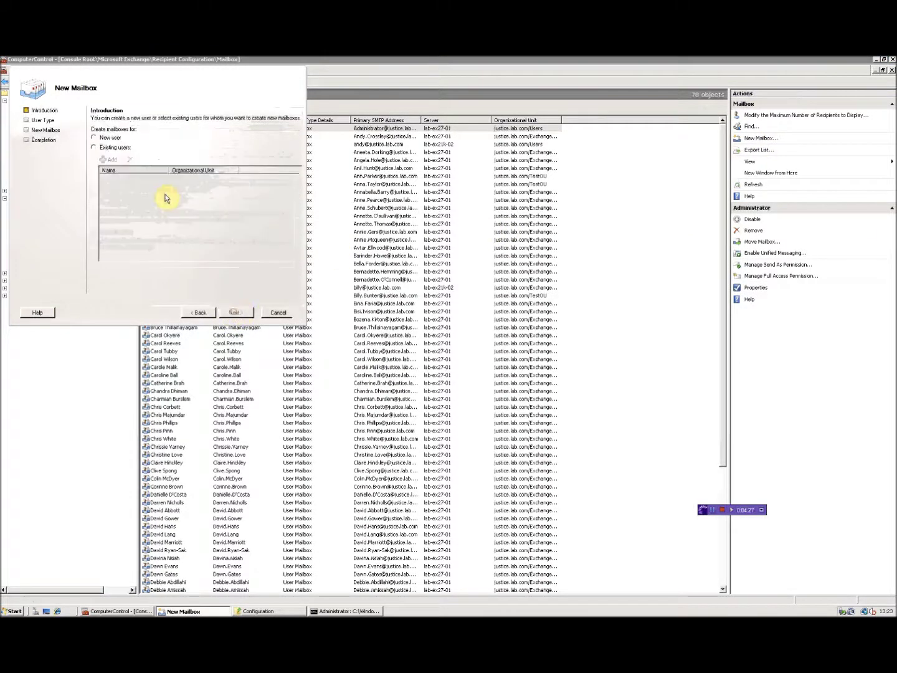
Choose to create the mailbox for an existing user, searching for "svc" and adding svcOOOCTA_DOM
click(115, 154)
click(110, 166)
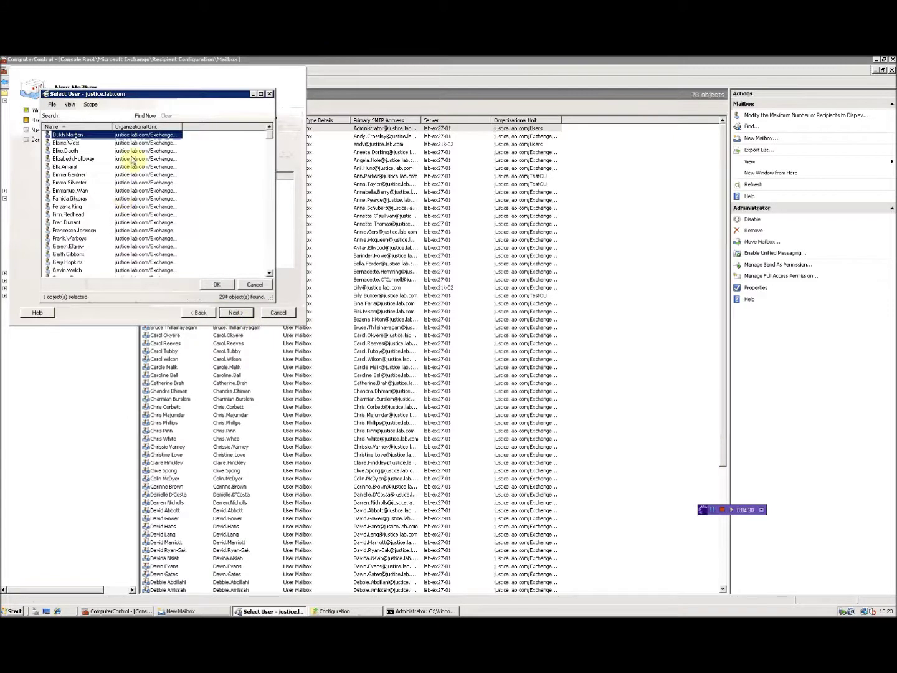
click(81, 116)
text(svc)
click(144, 116)
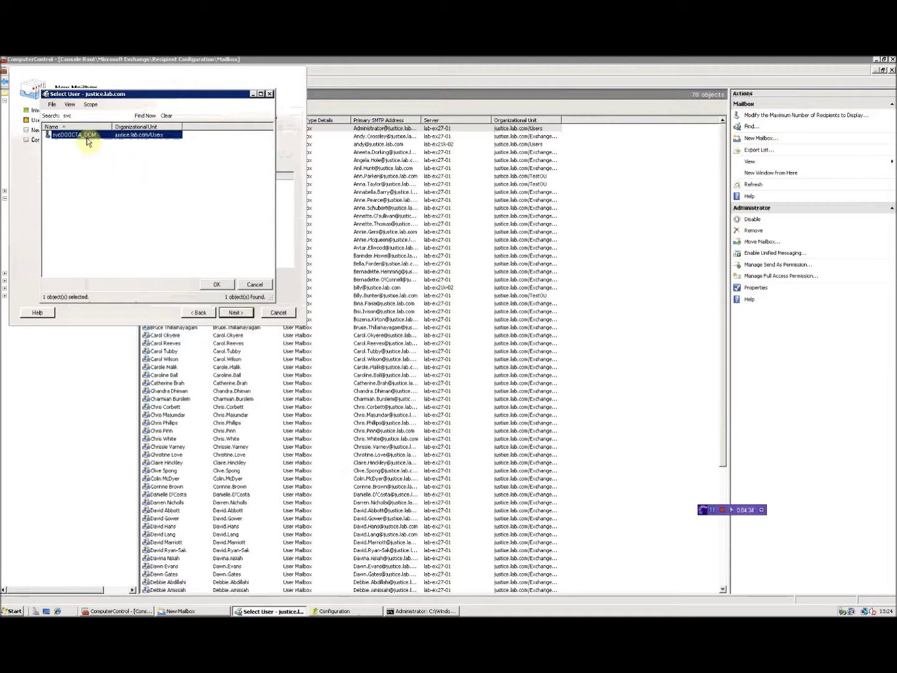
click(215, 284)
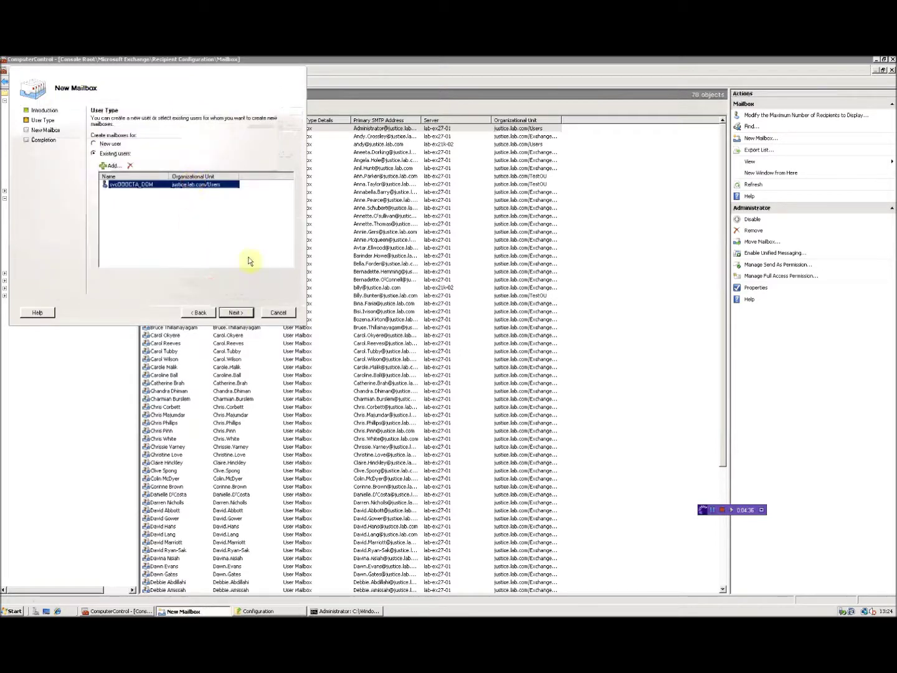
Place the mailbox in Mailbox Database of the First Storage Group on LAB-EX27-01, create it and finish the wizard
click(237, 311)
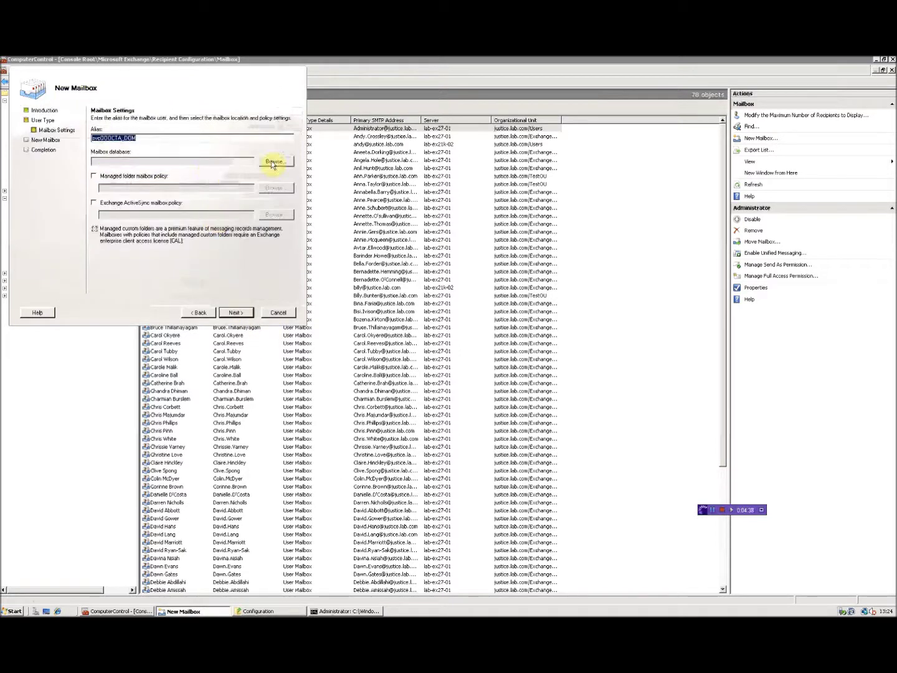
click(273, 162)
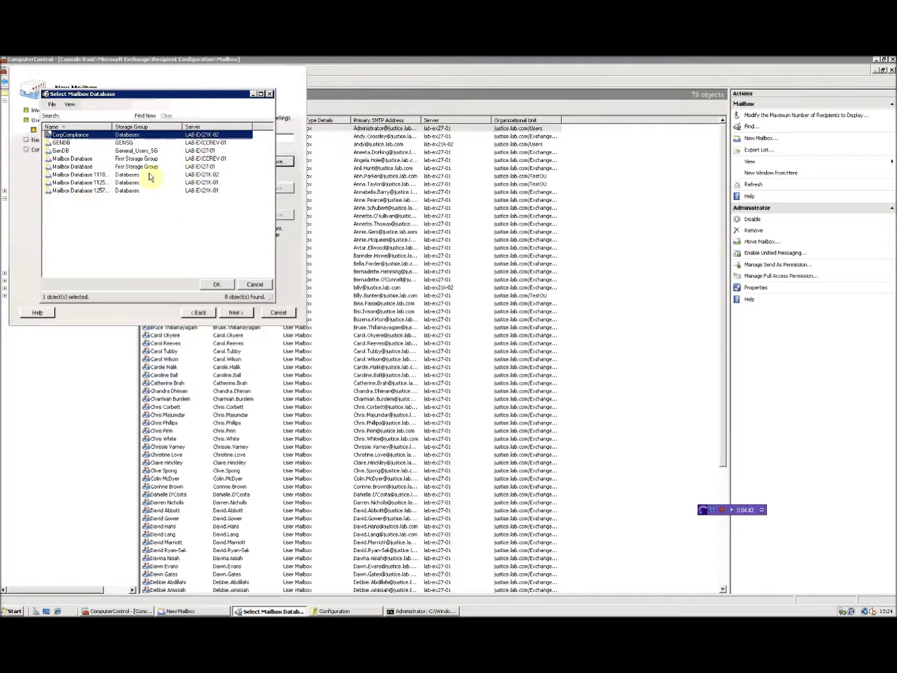
click(76, 167)
click(219, 284)
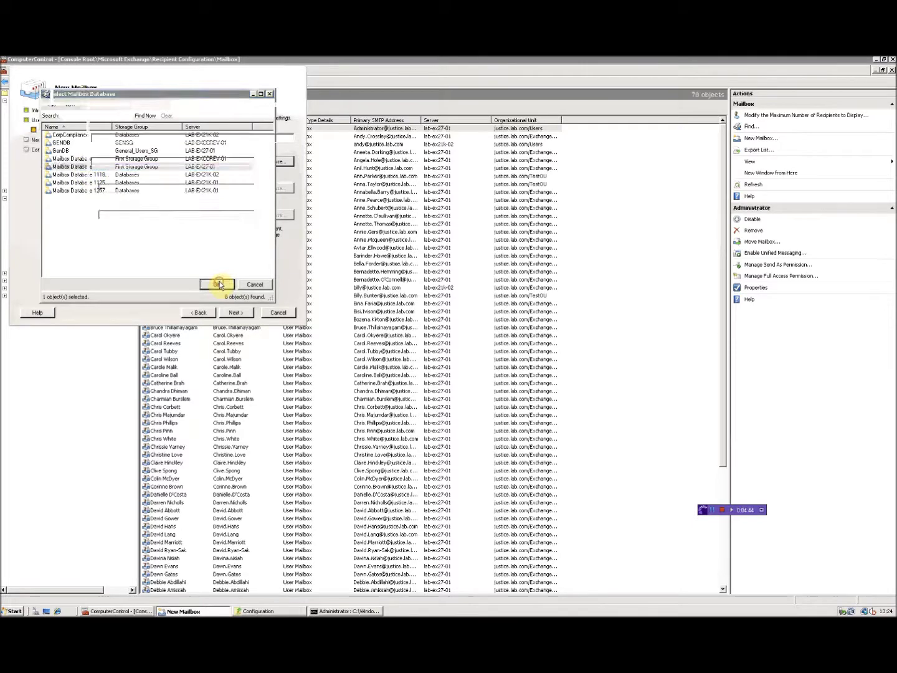
click(243, 314)
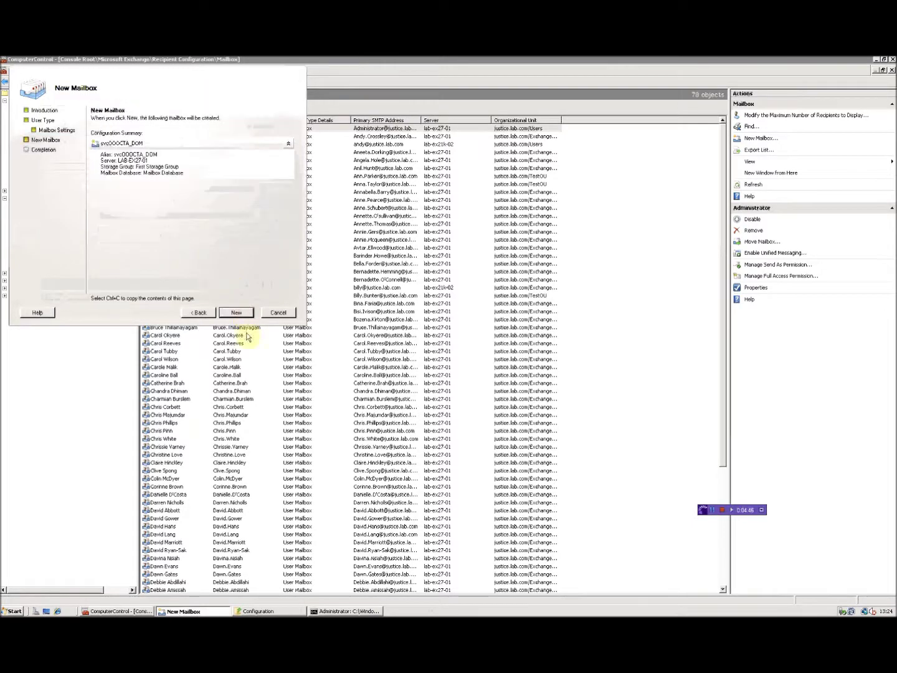
click(237, 312)
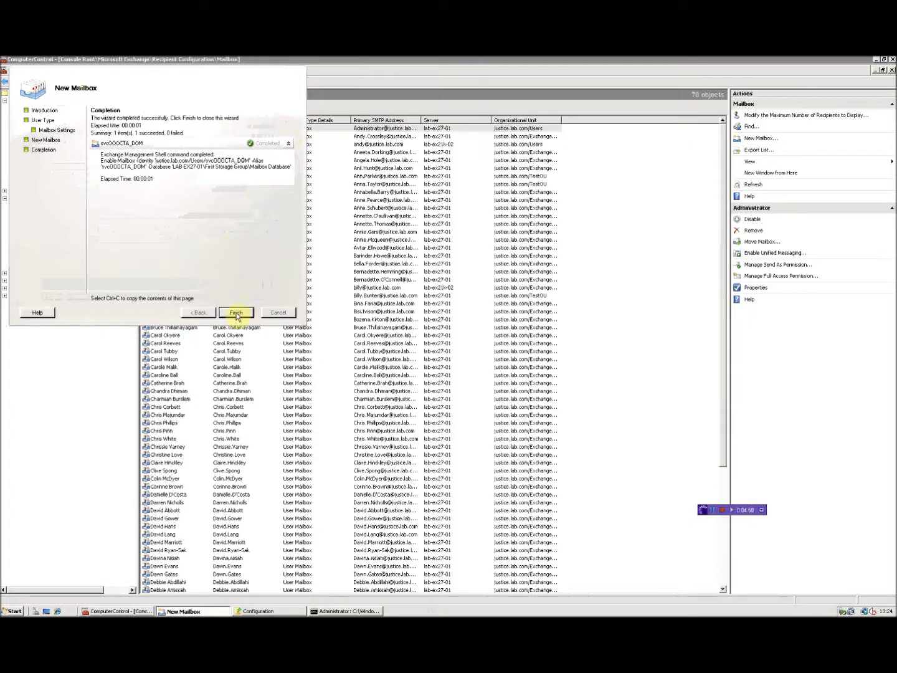
click(236, 314)
Add svcOOOCTA_DOM as an Exchange administrator with the Exchange Organization Administrator role in the organization configuration
click(65, 206)
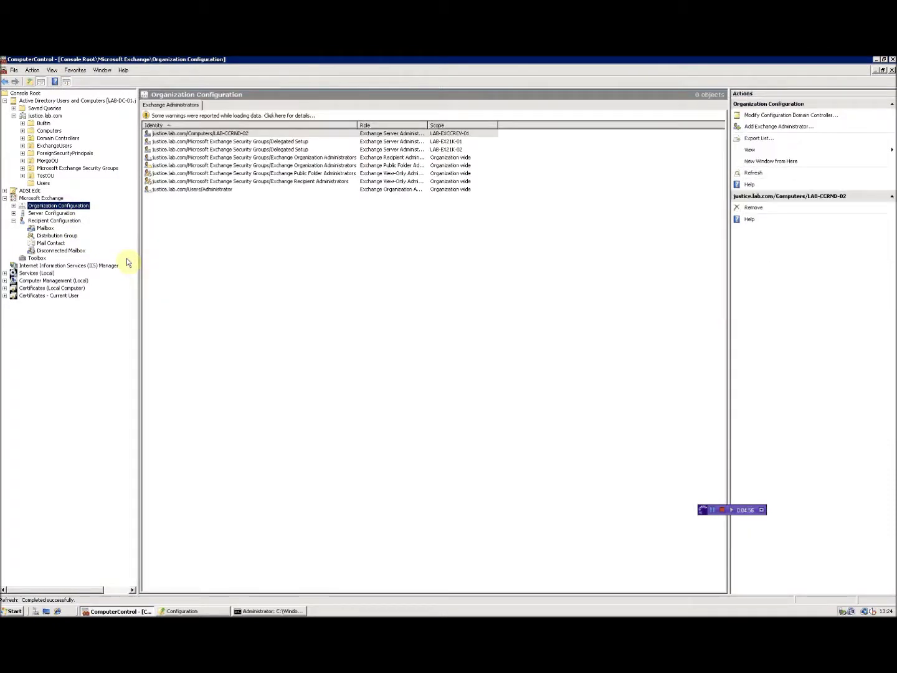
click(788, 128)
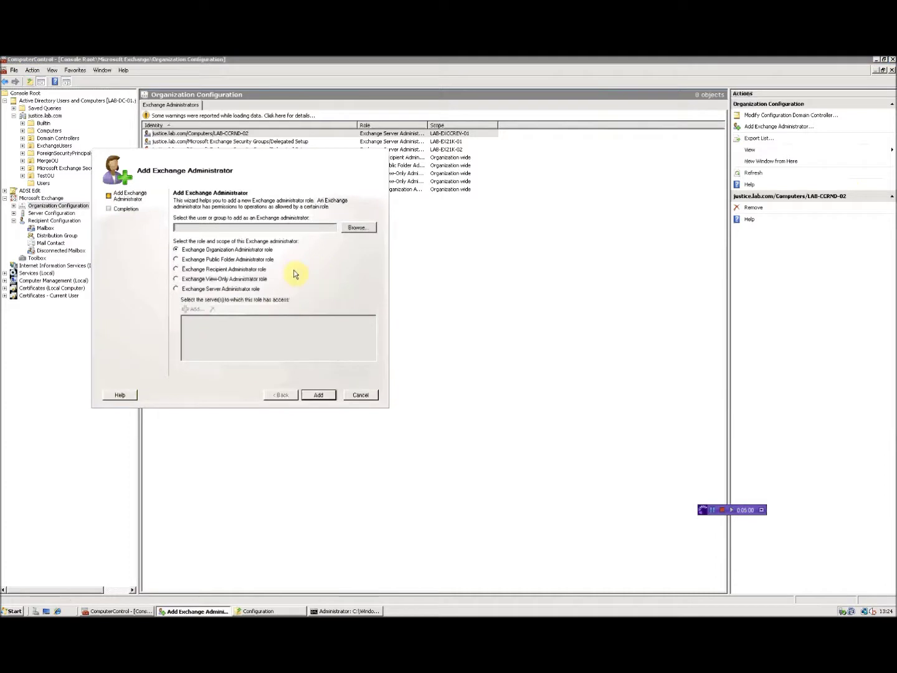
click(359, 227)
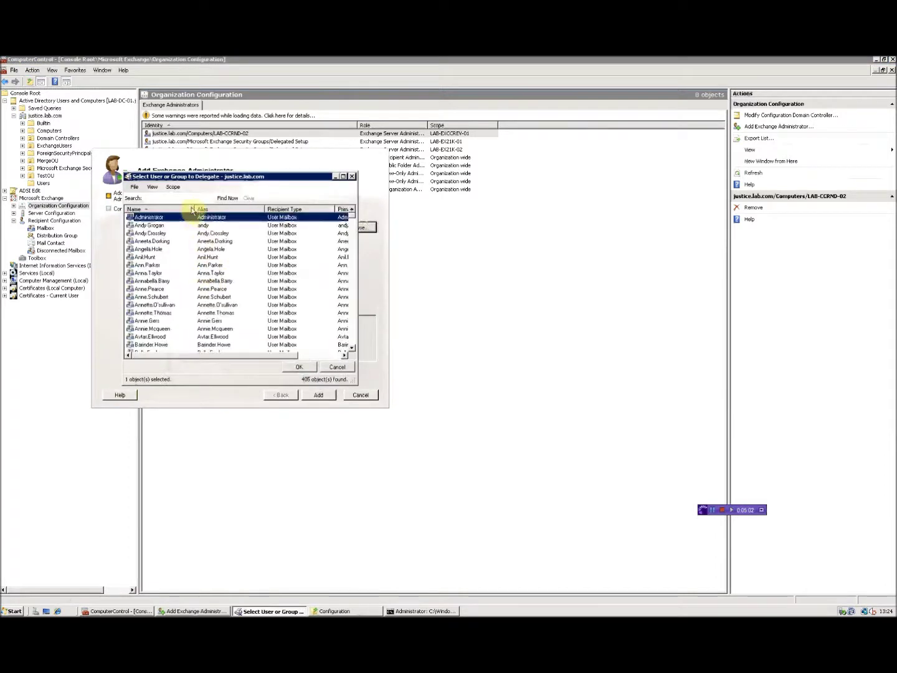
click(190, 199)
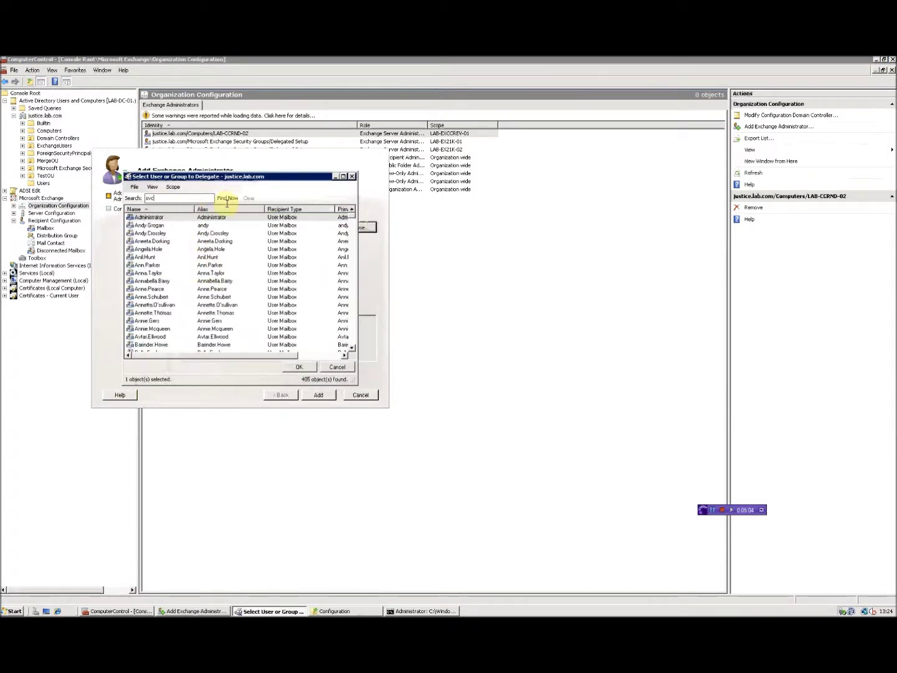
click(232, 199)
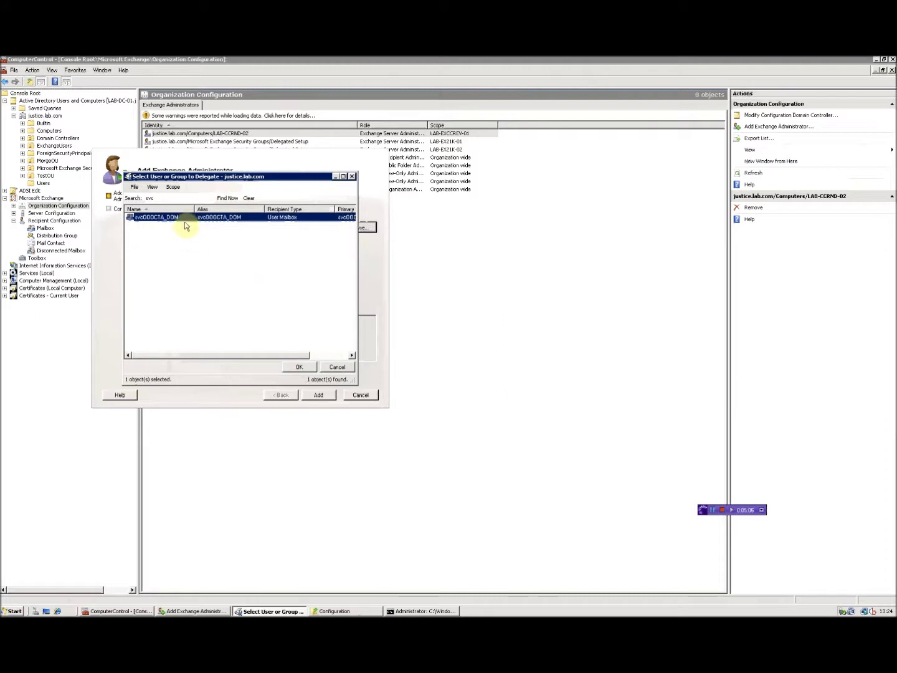
double_click(186, 218)
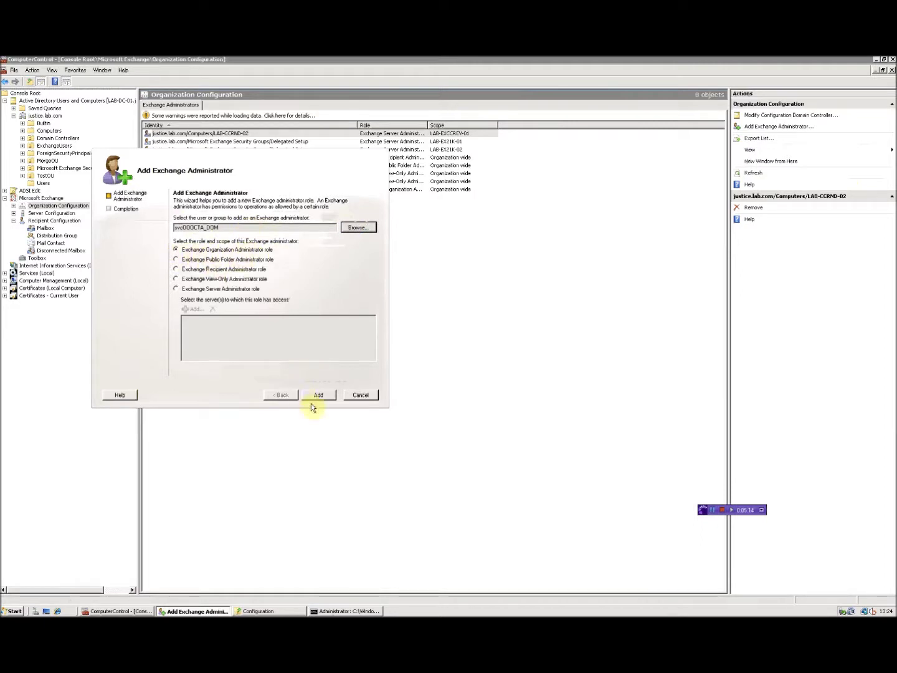
click(327, 396)
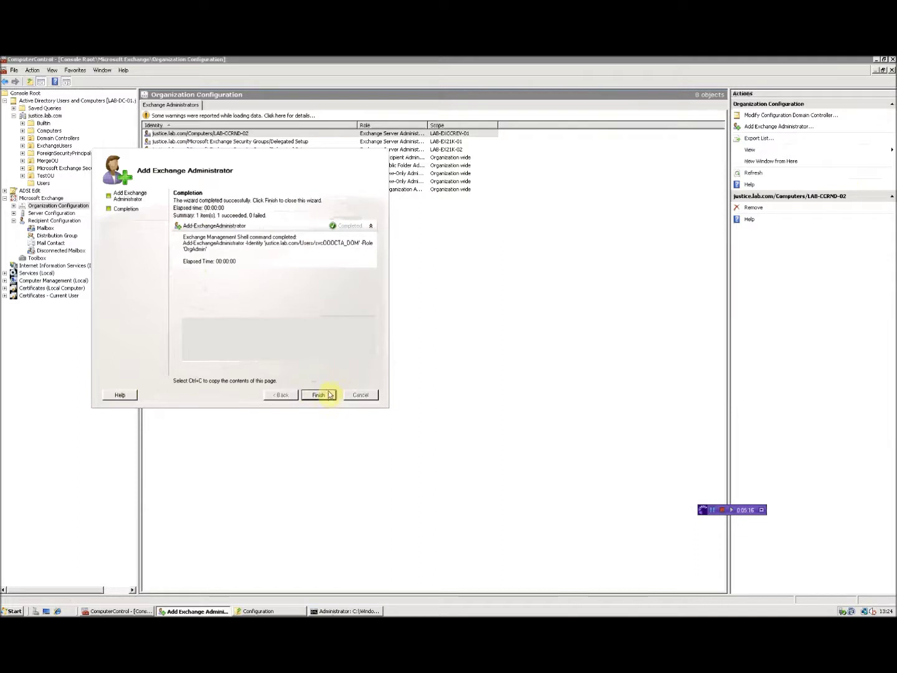
click(327, 395)
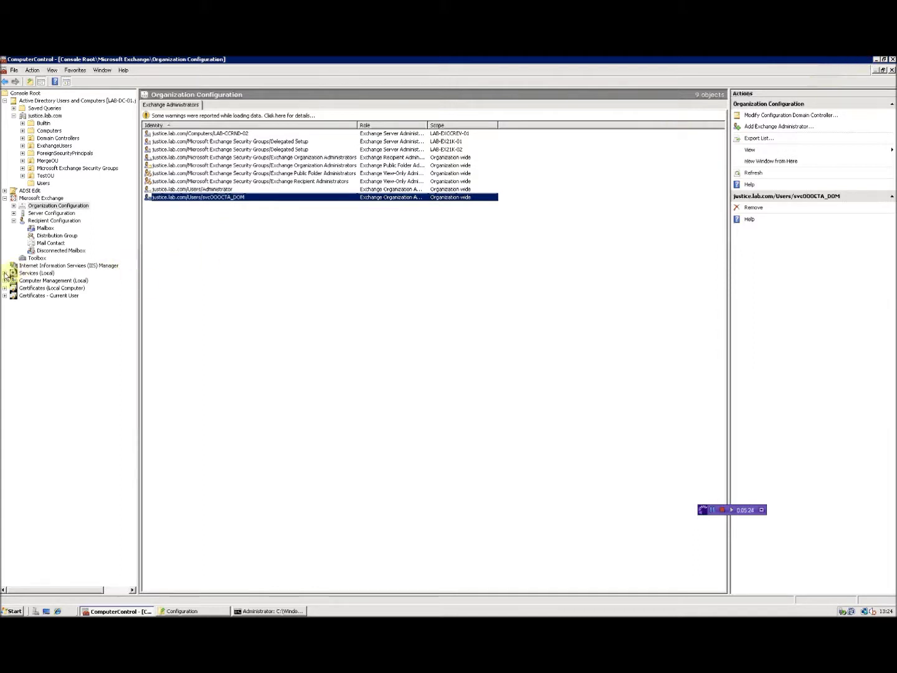
Show the local services with the name column widened and open the properties of OOOCTA Command Processor
click(17, 275)
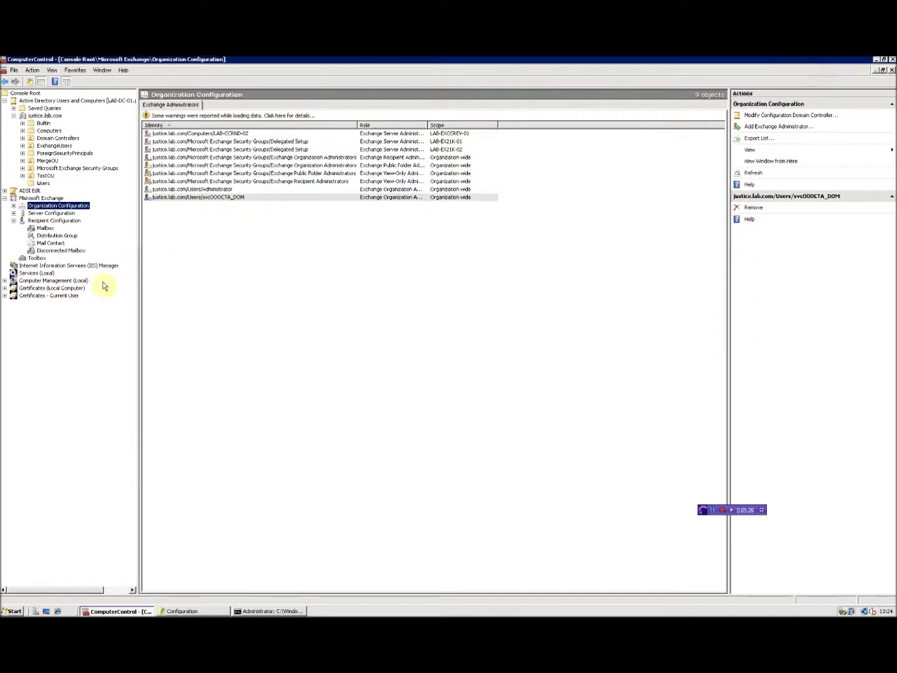
click(31, 274)
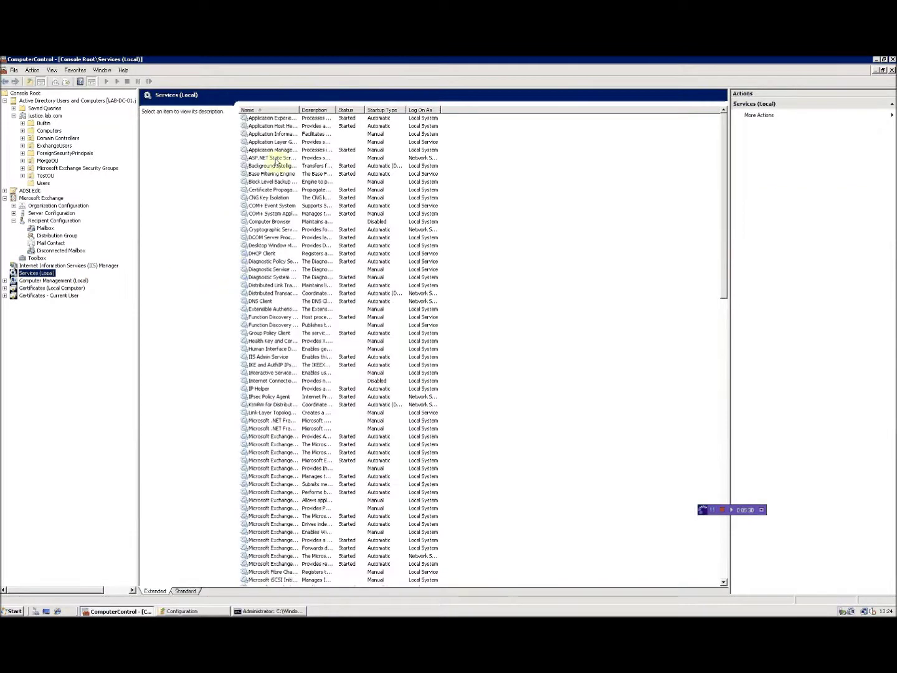
double_click(299, 109)
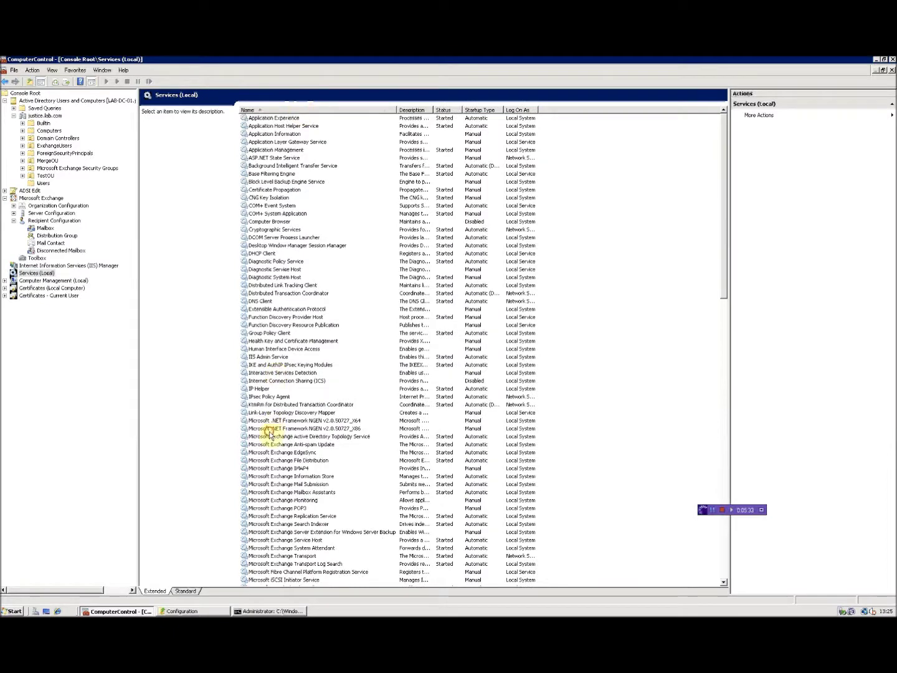
click(274, 429)
scroll(288, 428, down, 8)
click(287, 492)
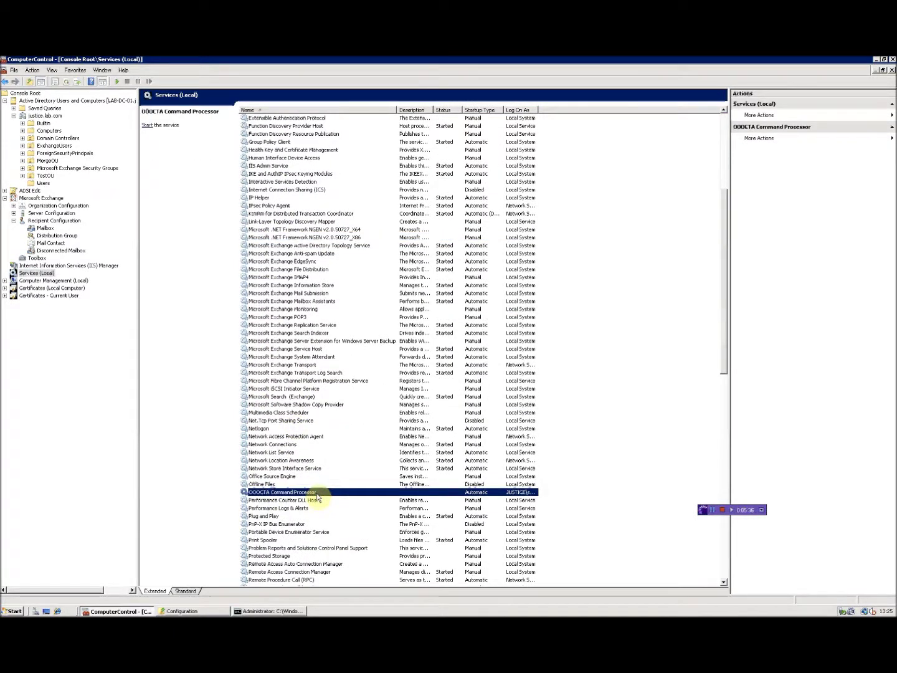
double_click(318, 492)
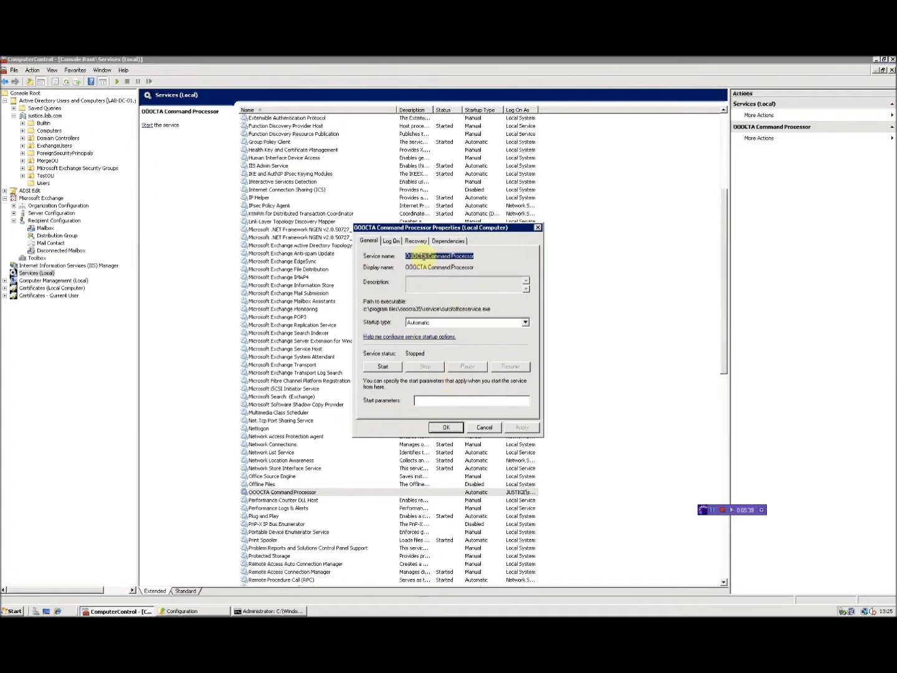
Re-enter and confirm the account password for the service's JUSTICE\svcOOOCTA_DOM logon, then apply it and acknowledge the notice
click(395, 243)
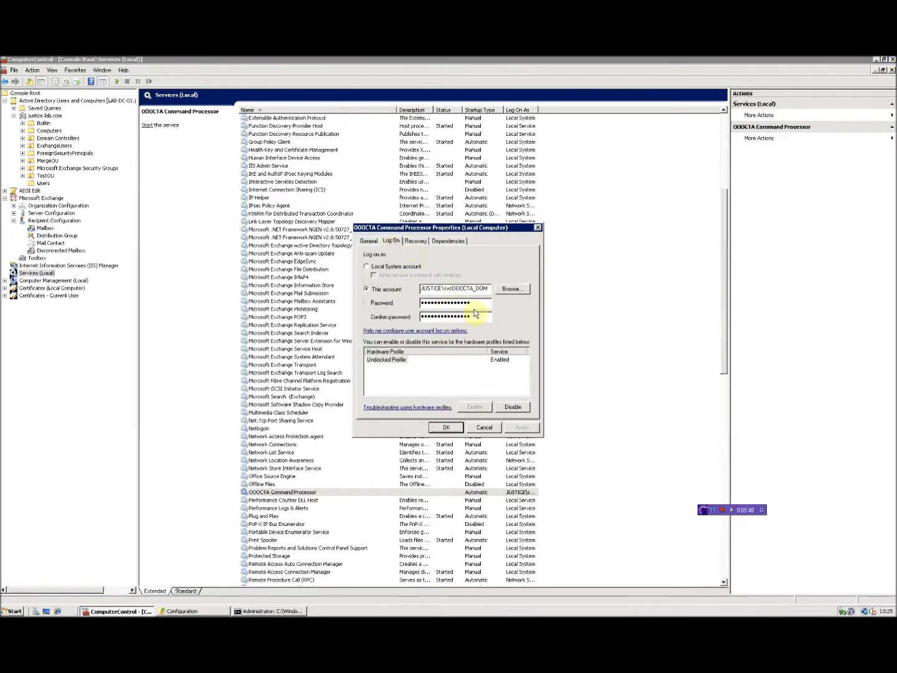
drag(475, 305, 333, 306)
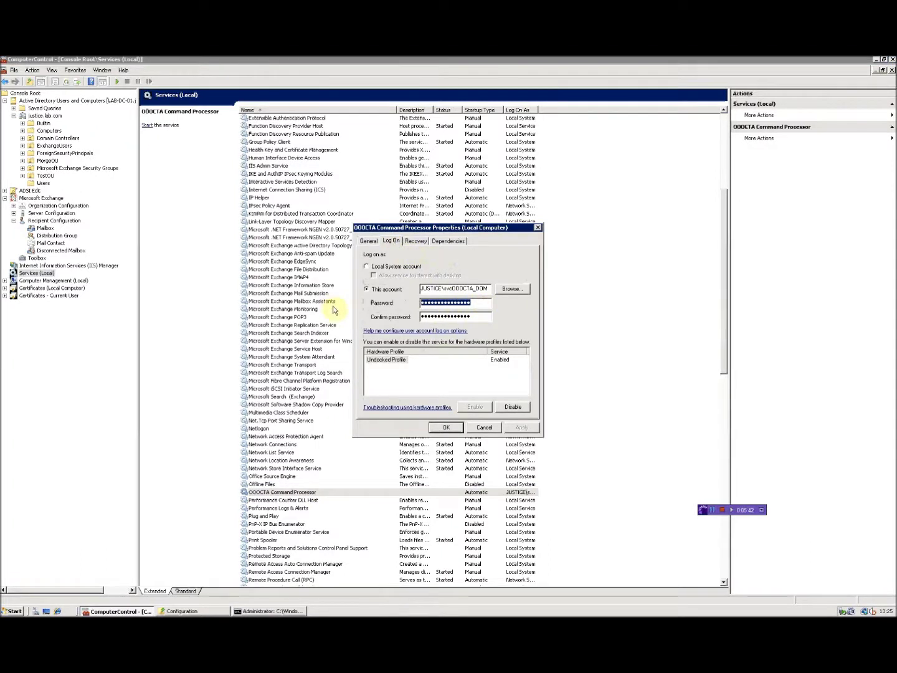
key(BackSpace)
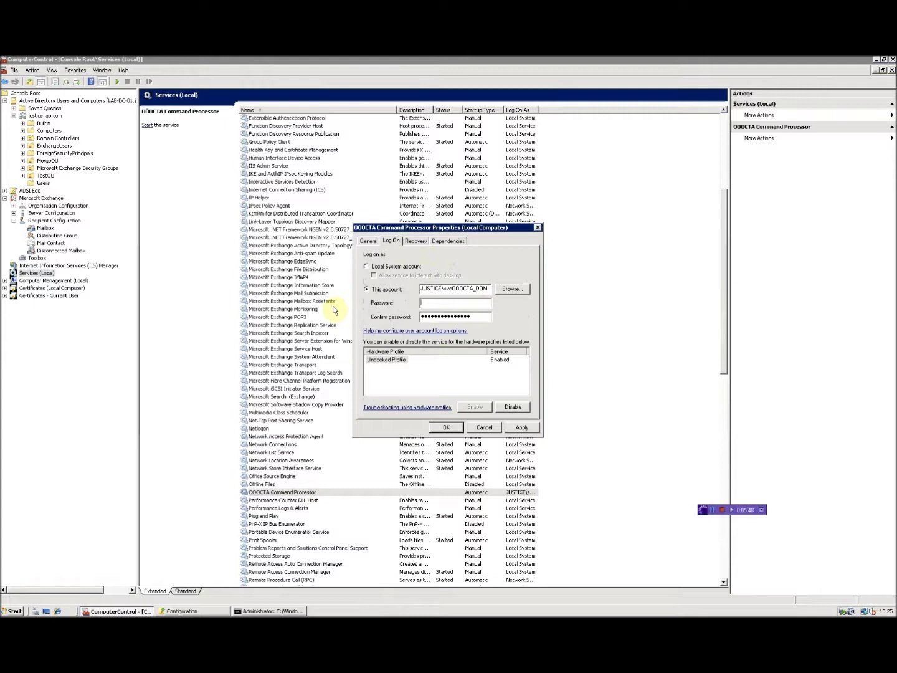
text(***)
key(Tab)
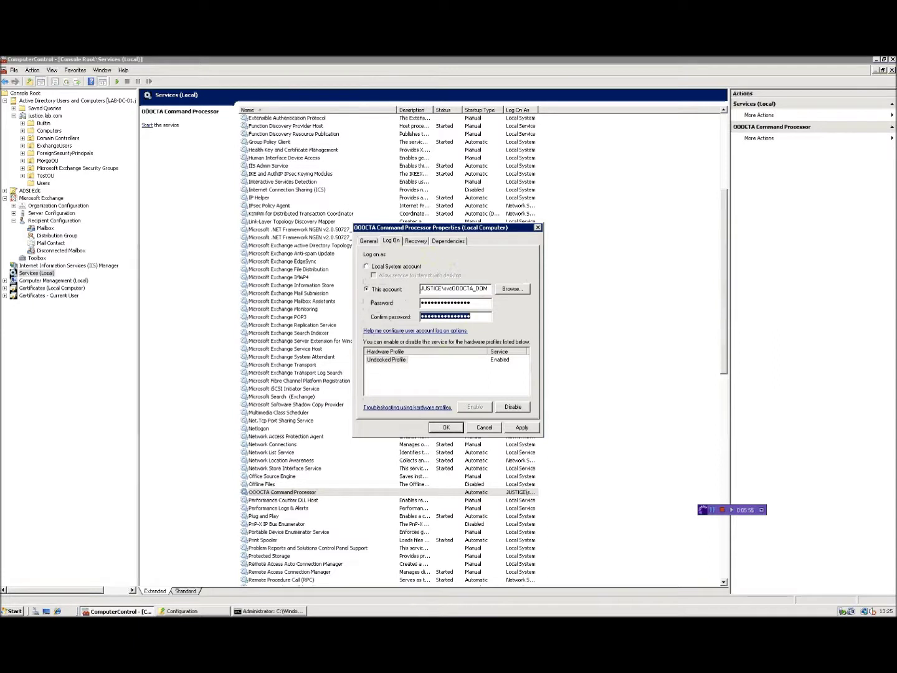
text(***)
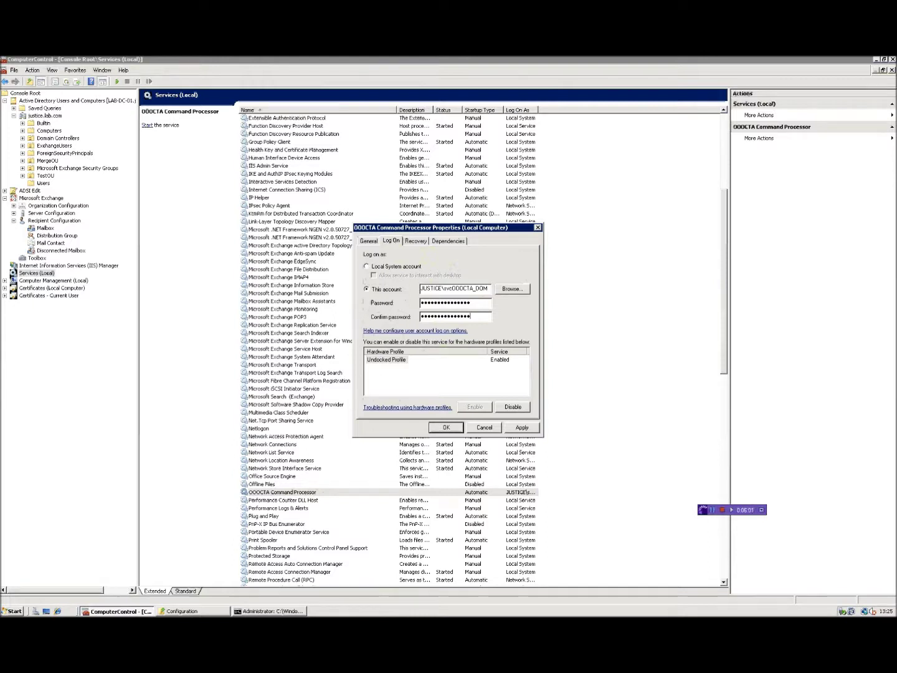
click(522, 429)
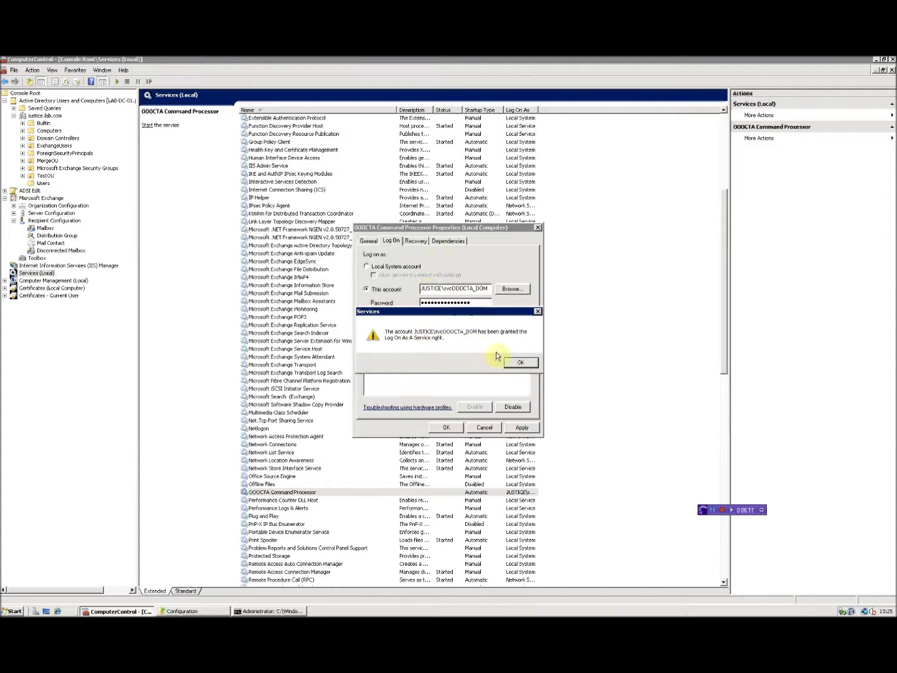
click(520, 362)
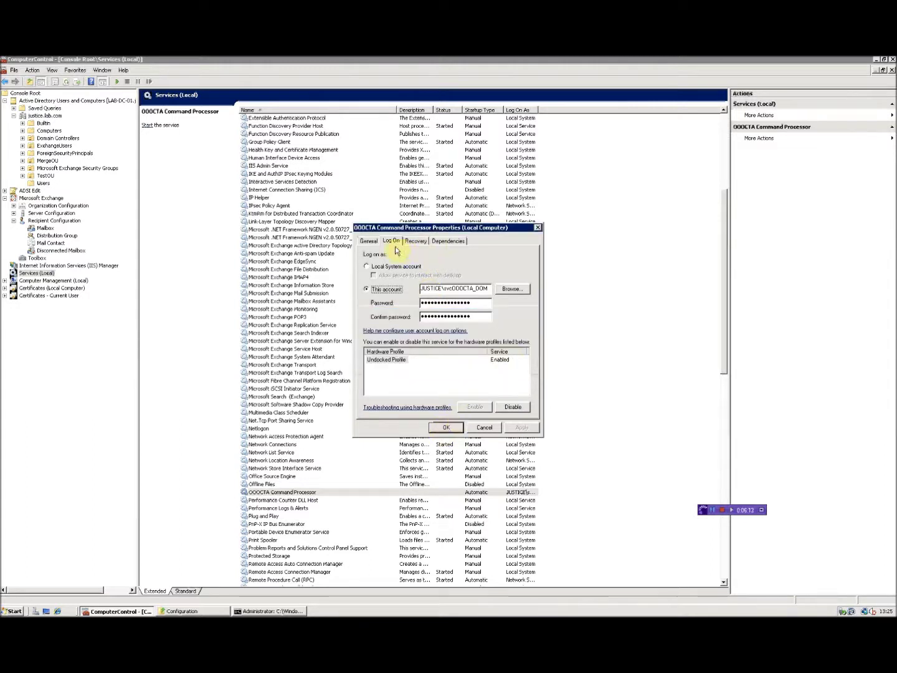
Accept the service properties after checking the startup type, and open the C:\Program Files\OOOCTA35\SQL folder
click(367, 241)
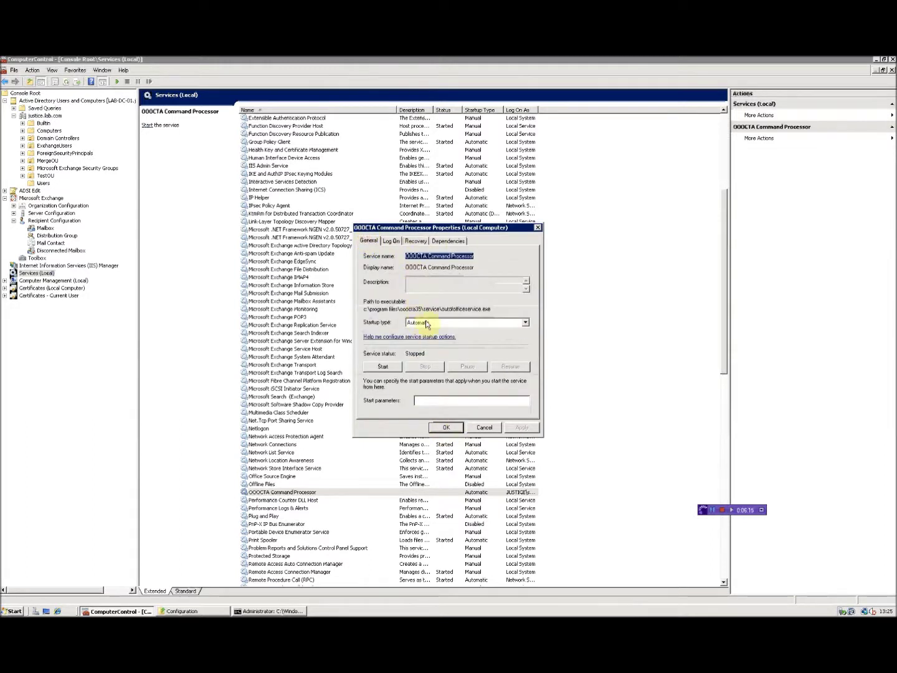
click(451, 429)
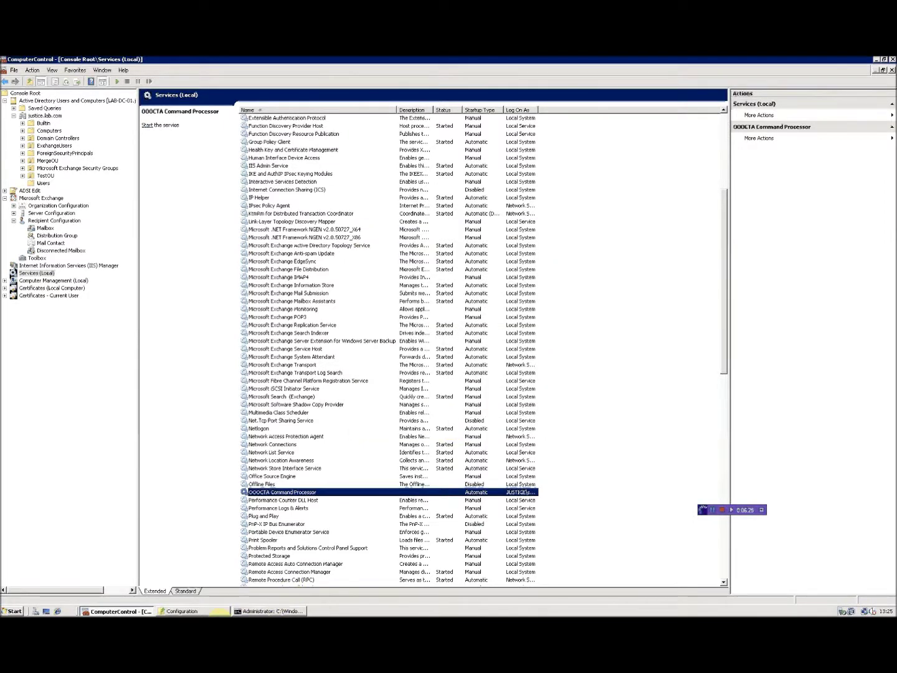
key(alt+Tab)
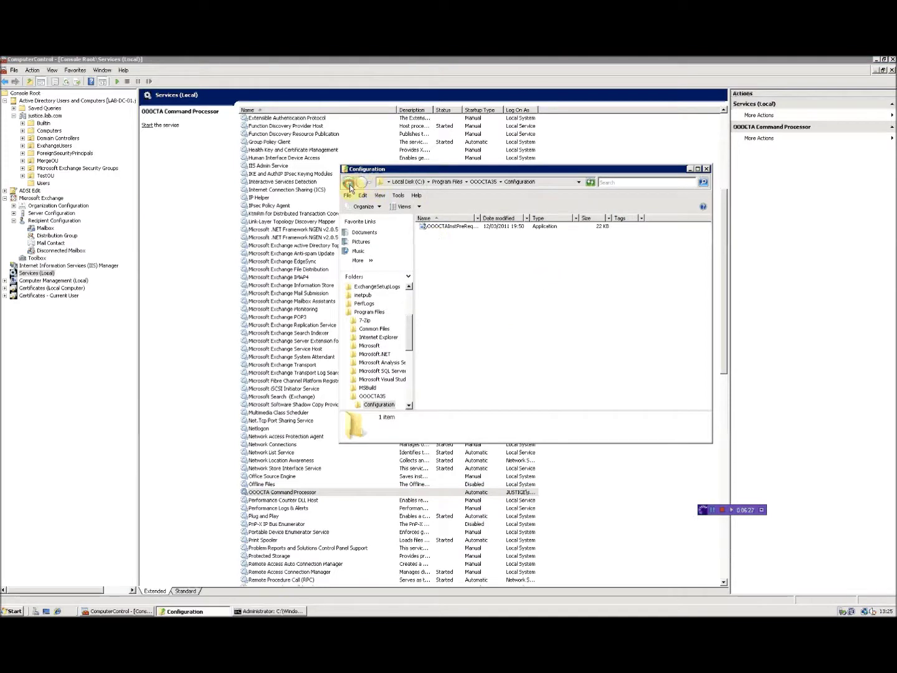
click(349, 182)
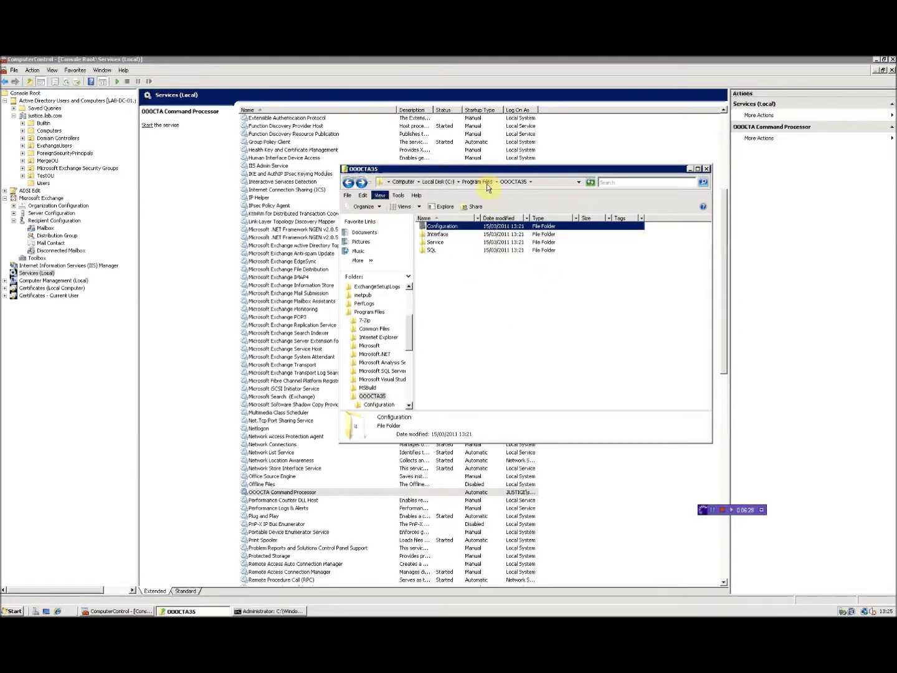
click(435, 252)
double_click(434, 252)
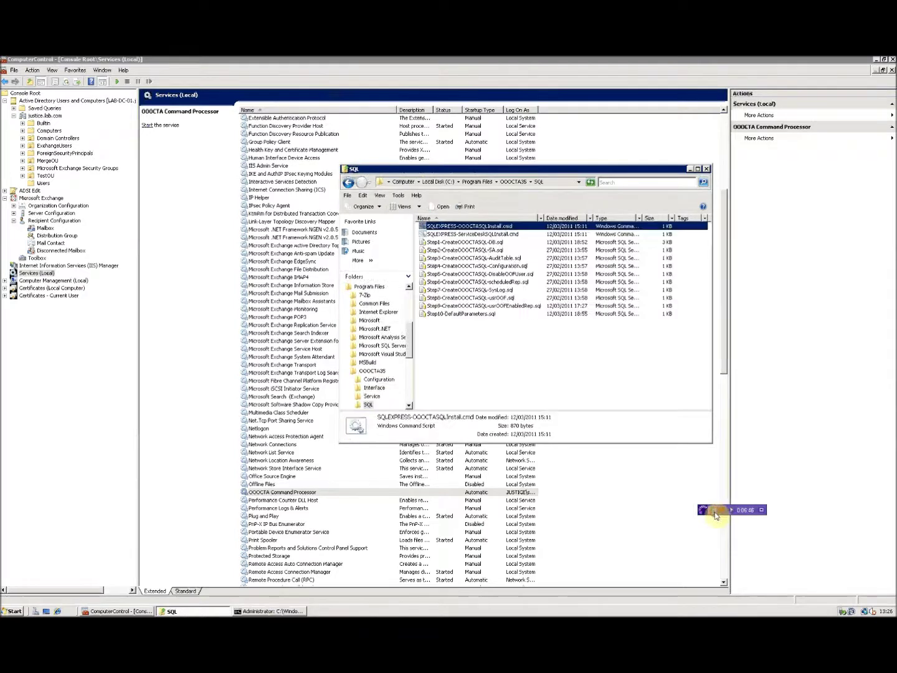
click(522, 357)
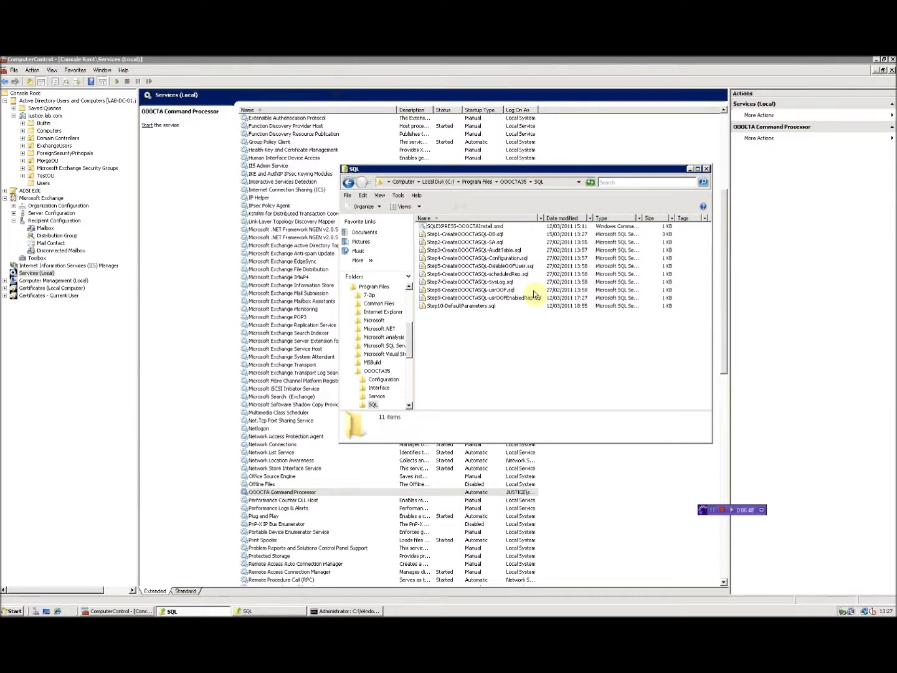
Open Step1-CreateOOOCTASQL-DB.sql in Notepad, examine the OOOCTA_DB data and log file paths, and close the script
double_click(468, 235)
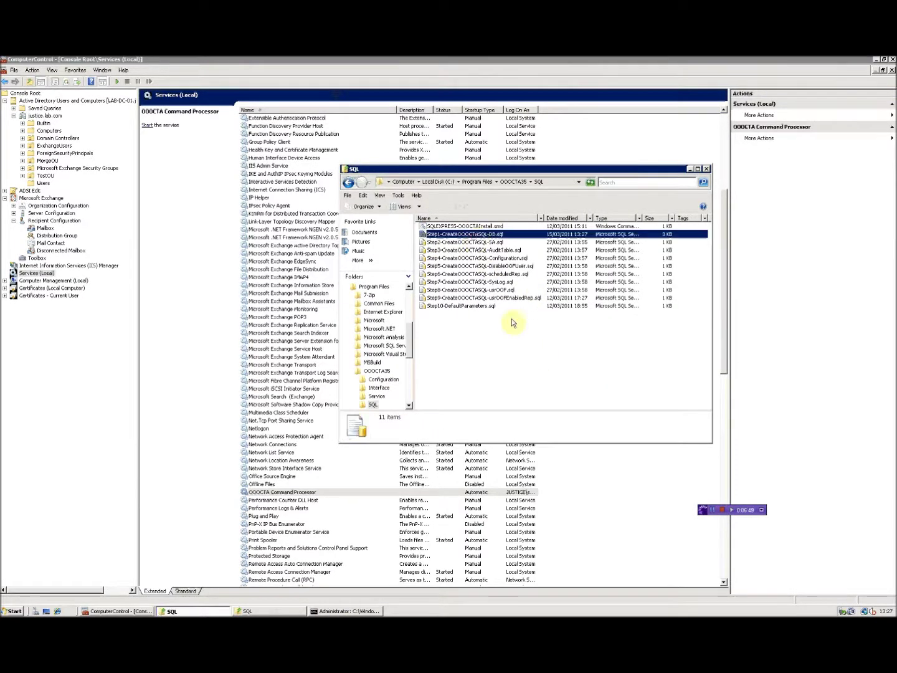
click(456, 235)
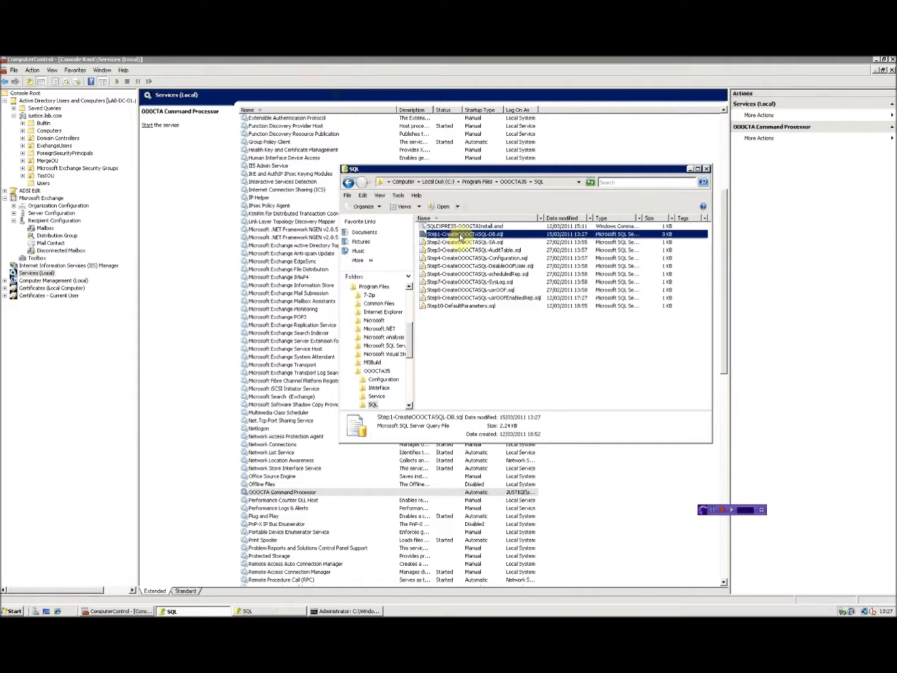
right_click(462, 238)
mouse_move(499, 271)
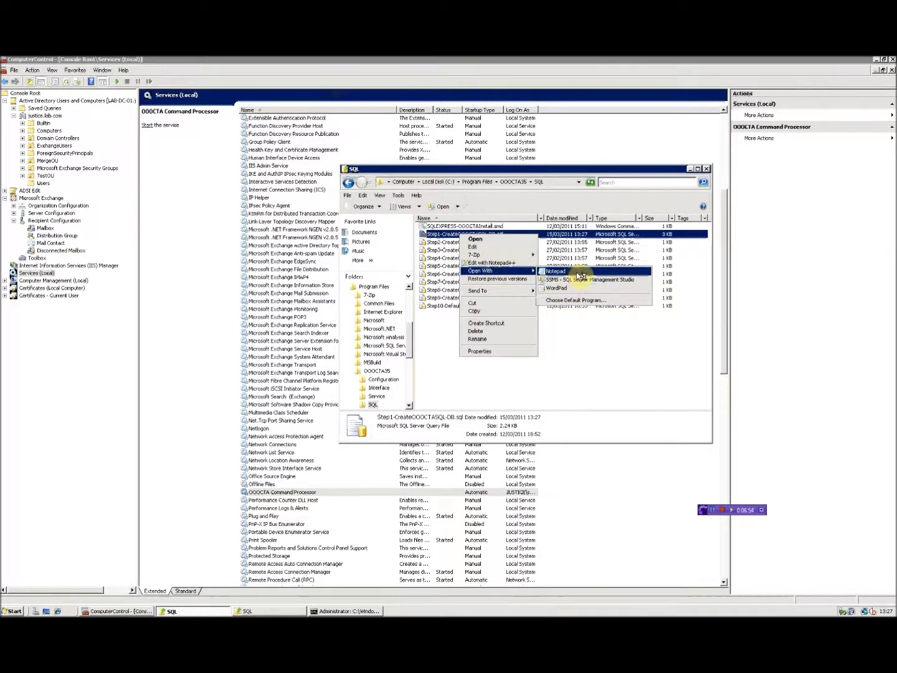
click(581, 276)
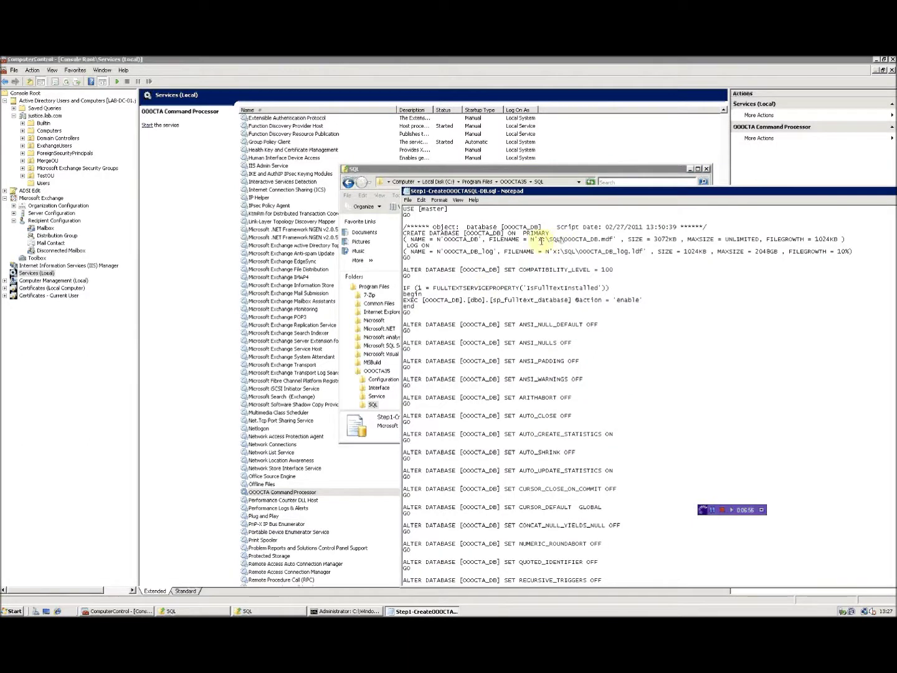
drag(538, 241, 614, 241)
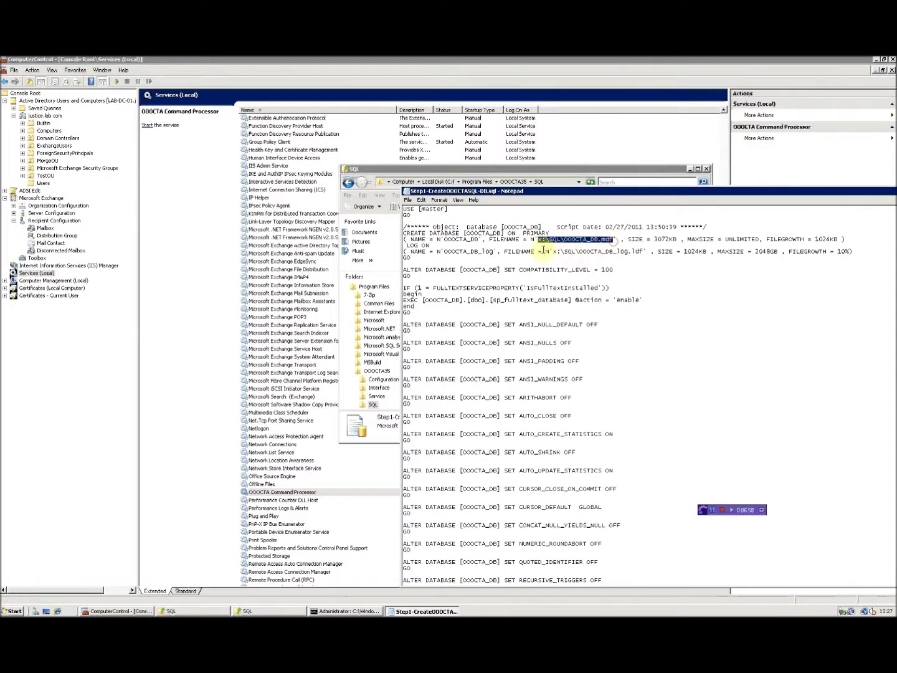
drag(552, 252, 639, 251)
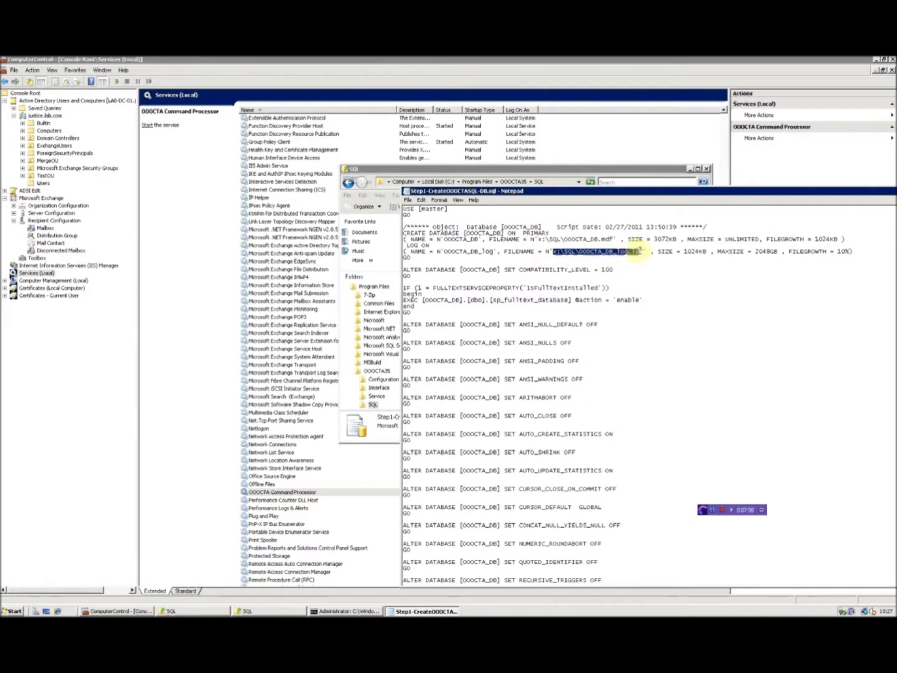
click(568, 284)
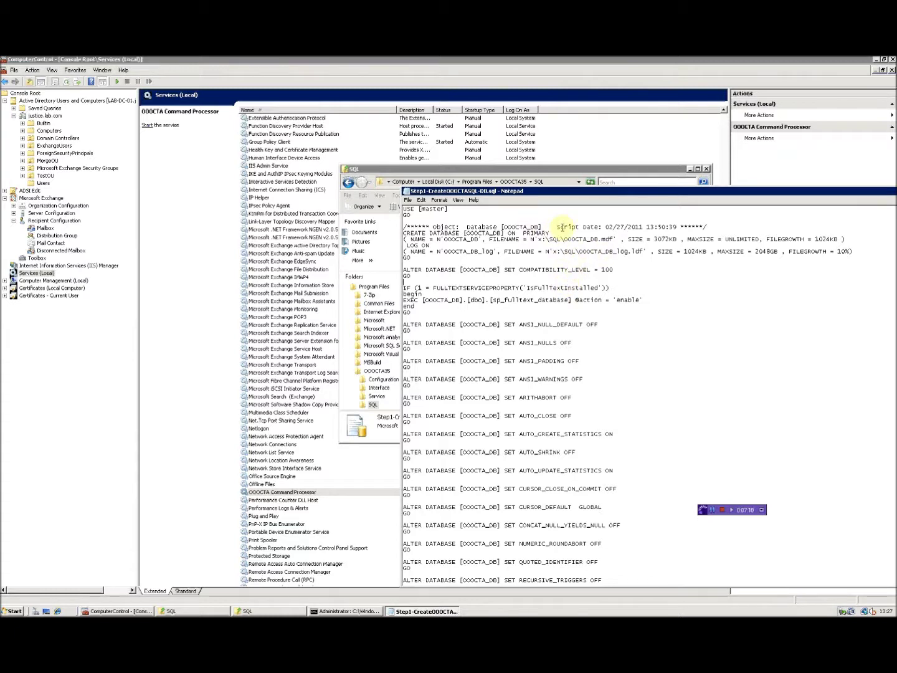
double_click(407, 192)
click(532, 379)
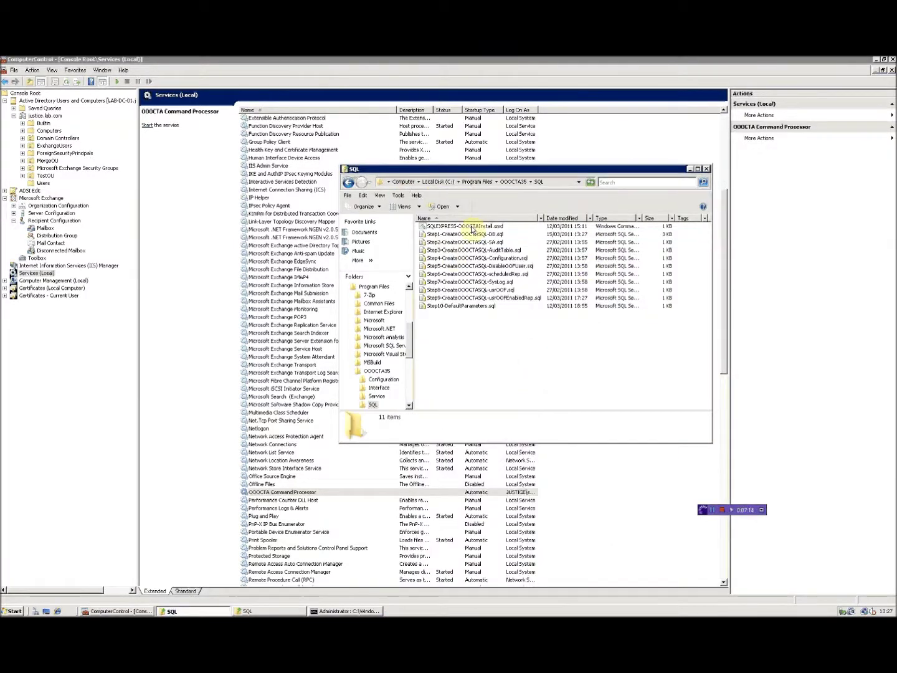
Run SQLEXPRESS-OOOCTAInstall.cmd to create the SQL database and user, dismiss its console and minimize the folder window
click(467, 227)
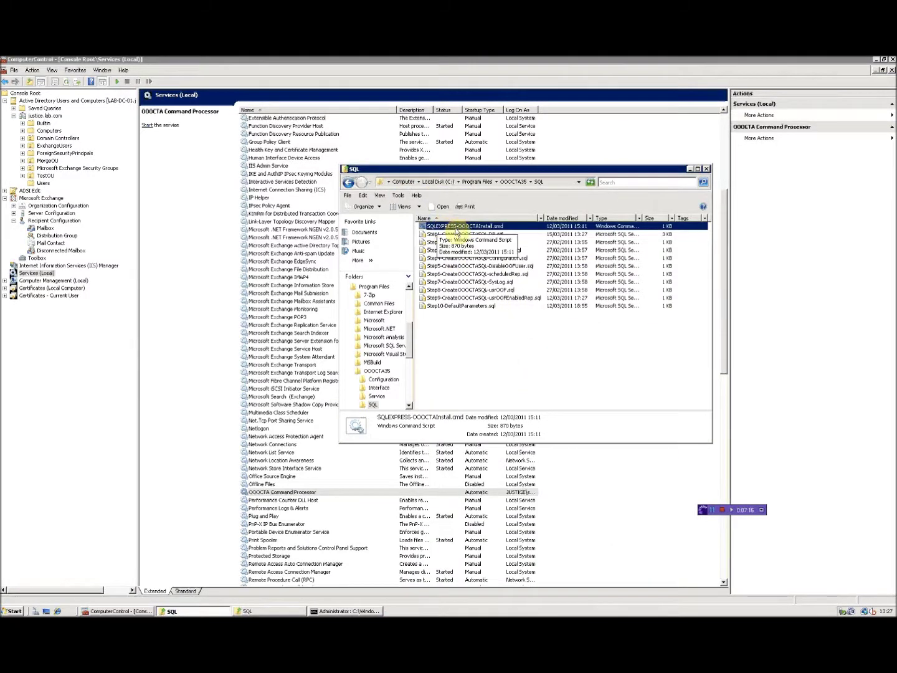
double_click(458, 228)
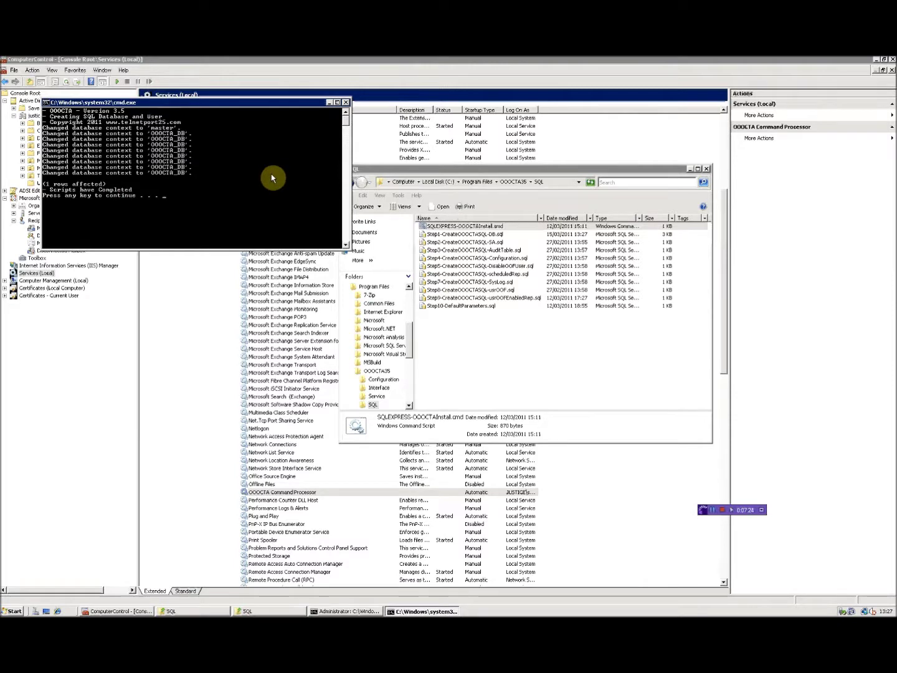
key(Return)
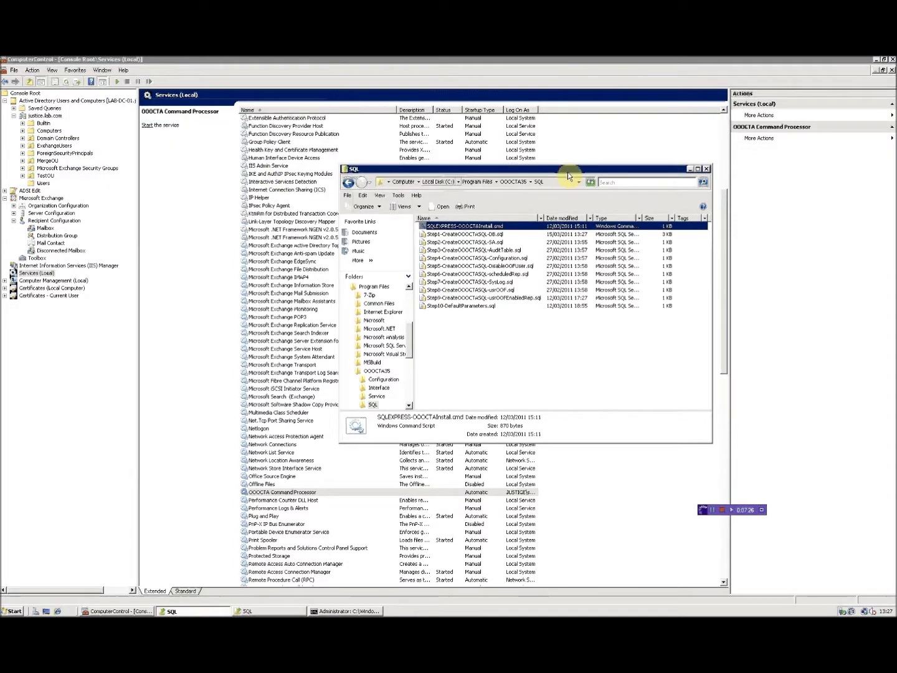
click(691, 168)
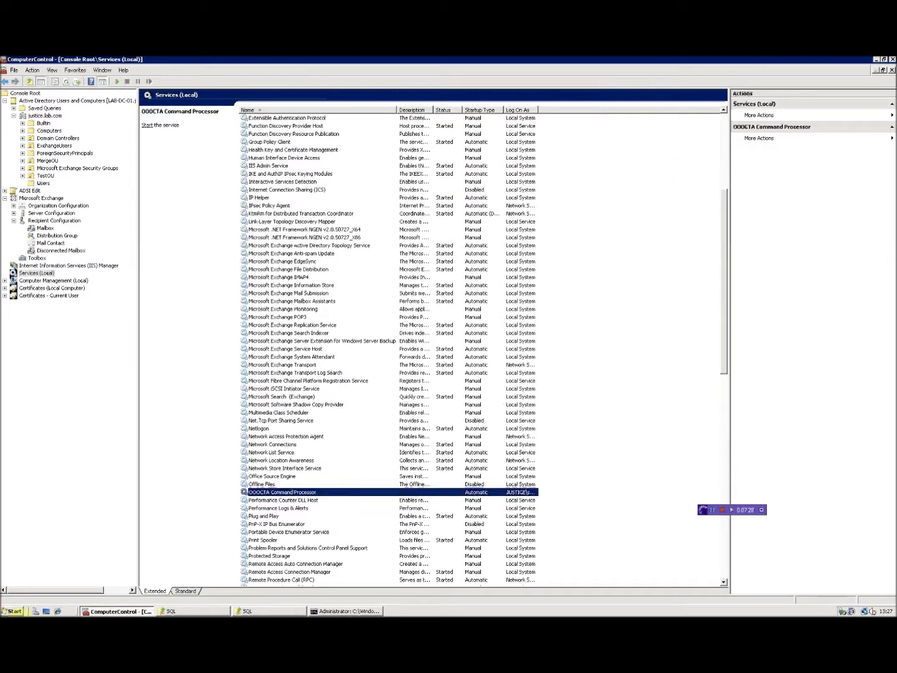
Launch SQL Server Management Studio and connect to the LAB-EX27-01\SQLEXPRESS instance
click(14, 612)
mouse_move(38, 488)
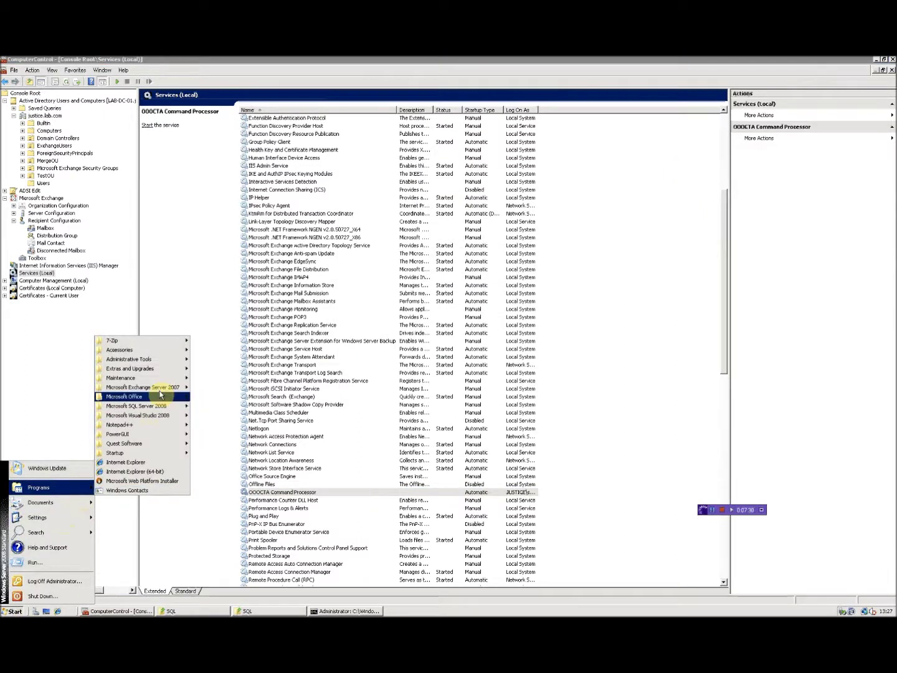
mouse_move(156, 406)
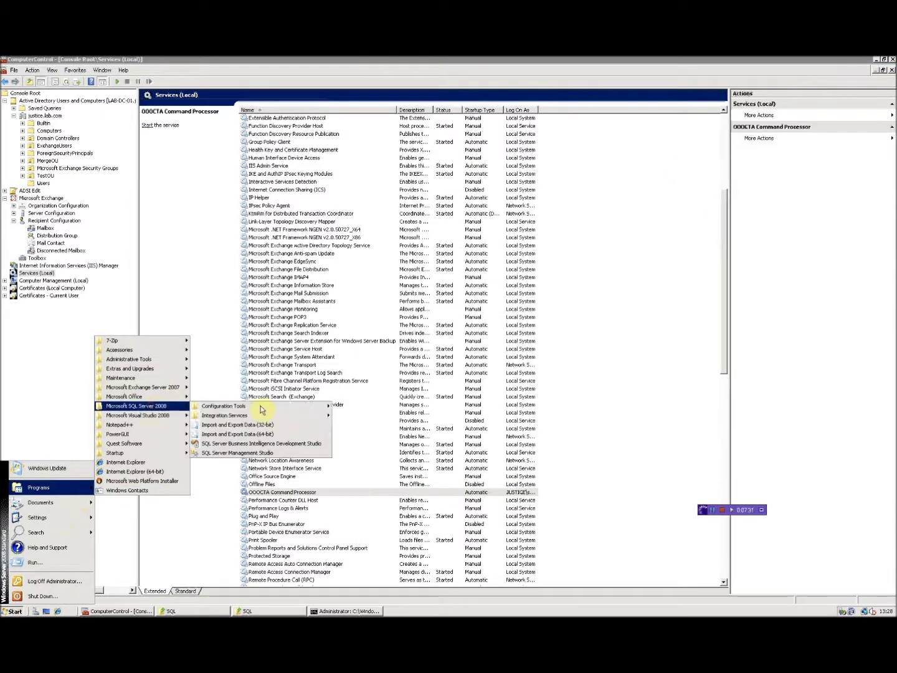
click(297, 449)
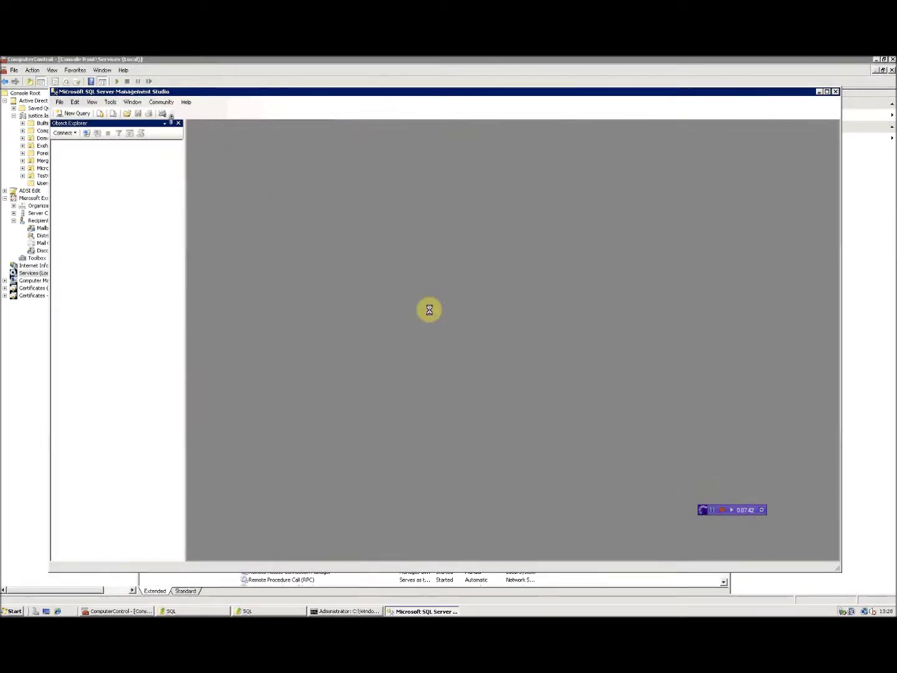
click(395, 351)
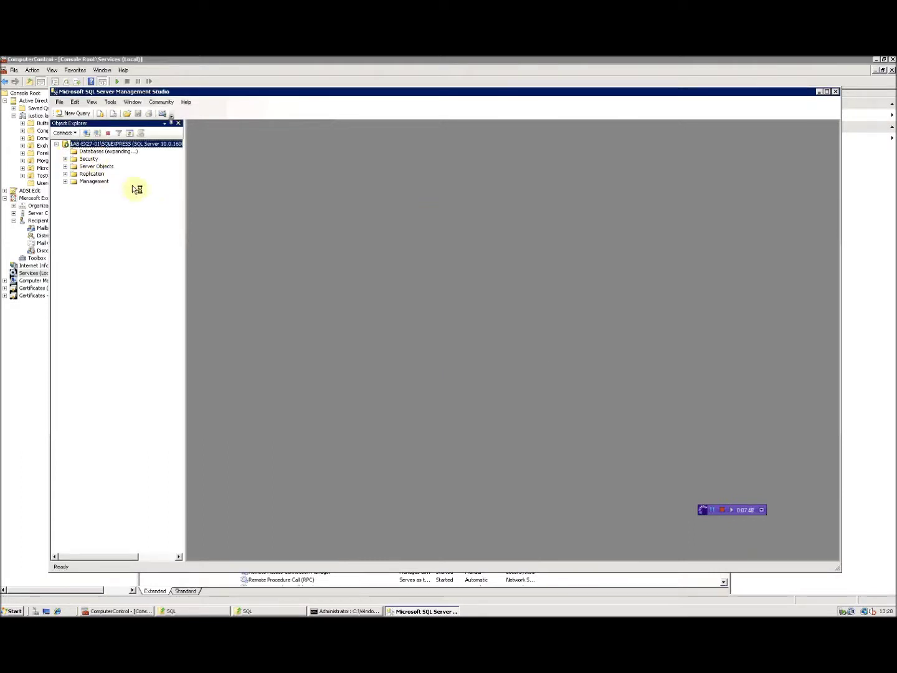
Expand the OOOCTA_DB database and examine its list of tables
click(109, 168)
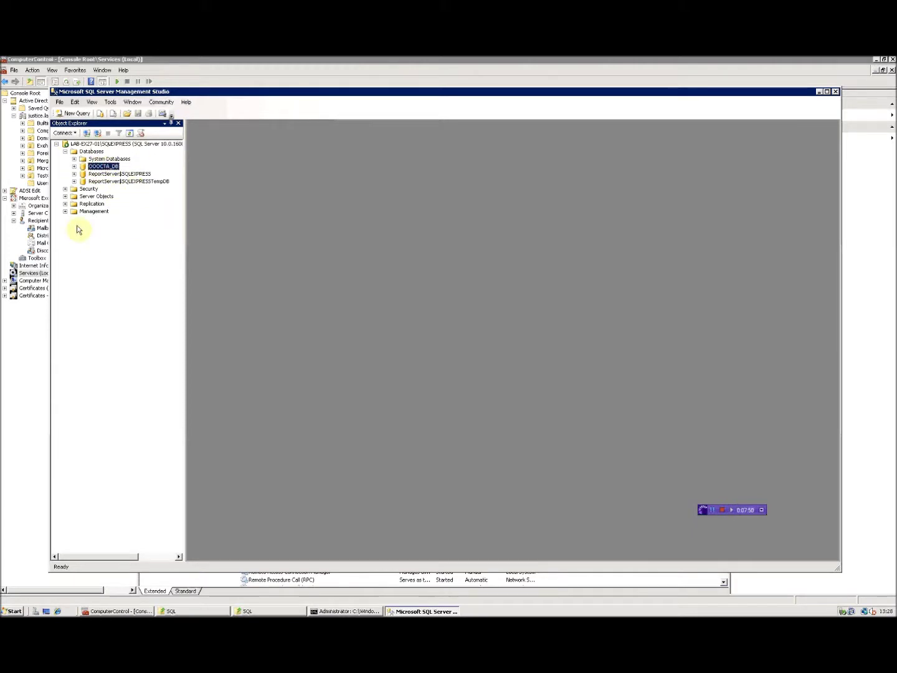
click(75, 167)
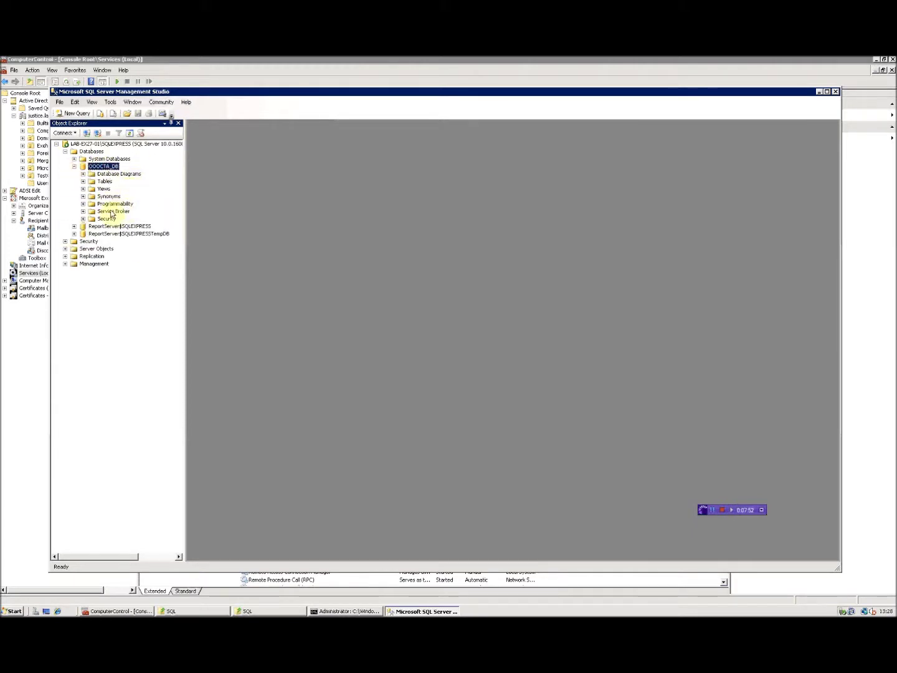
click(82, 182)
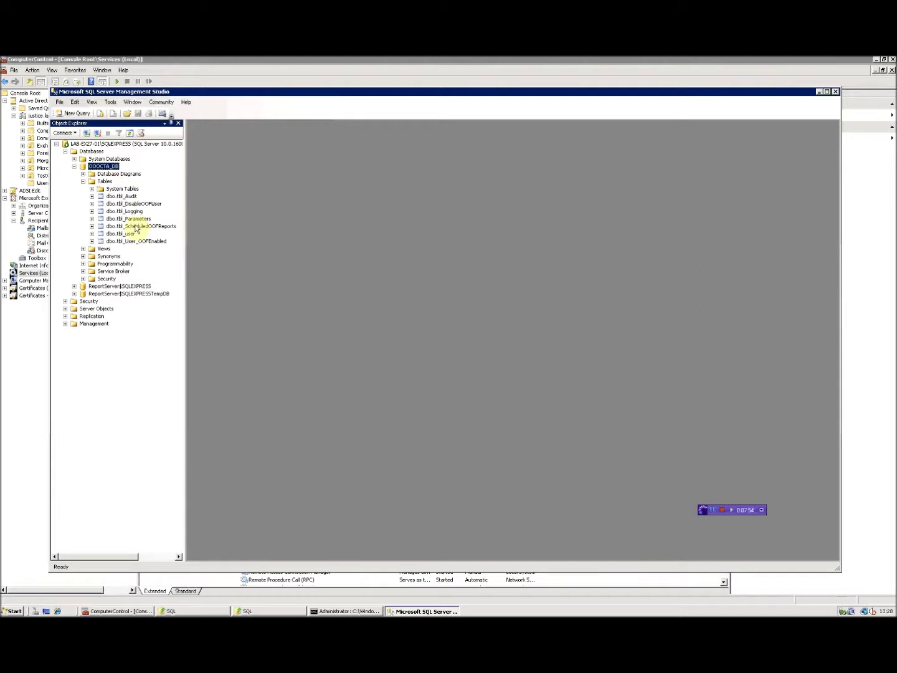
Check the OOFSA login's user mapping and role membership for OOOCTA_DB, accept its properties and close Management Studio
click(65, 300)
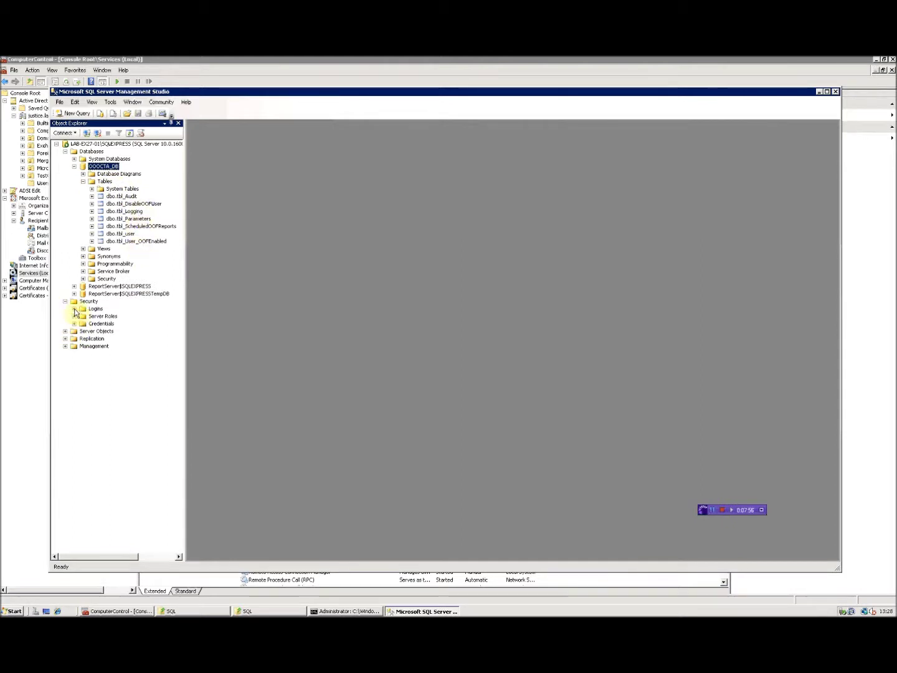
click(74, 308)
click(113, 369)
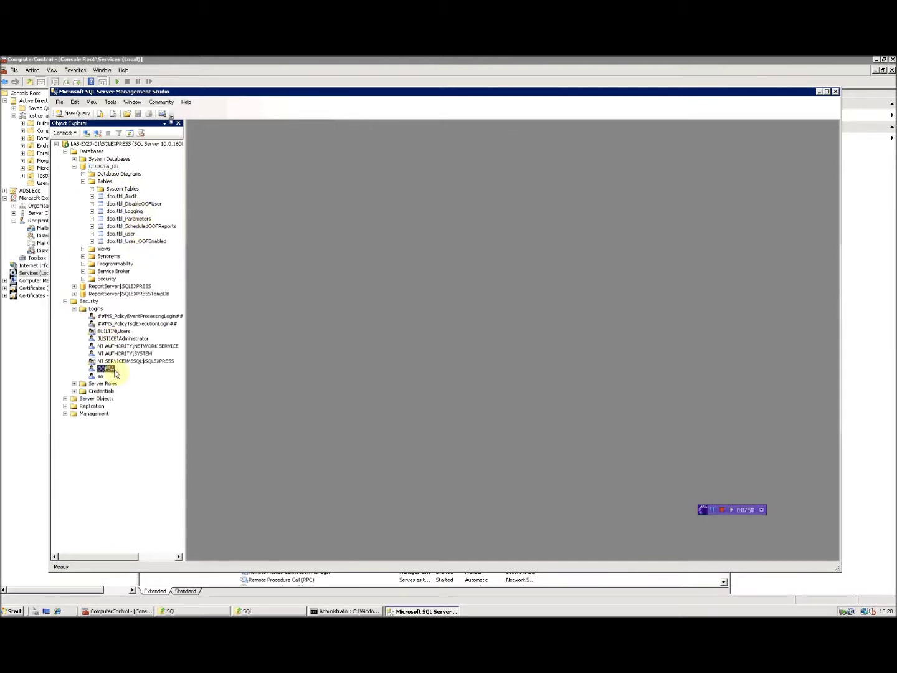
right_click(115, 373)
click(150, 482)
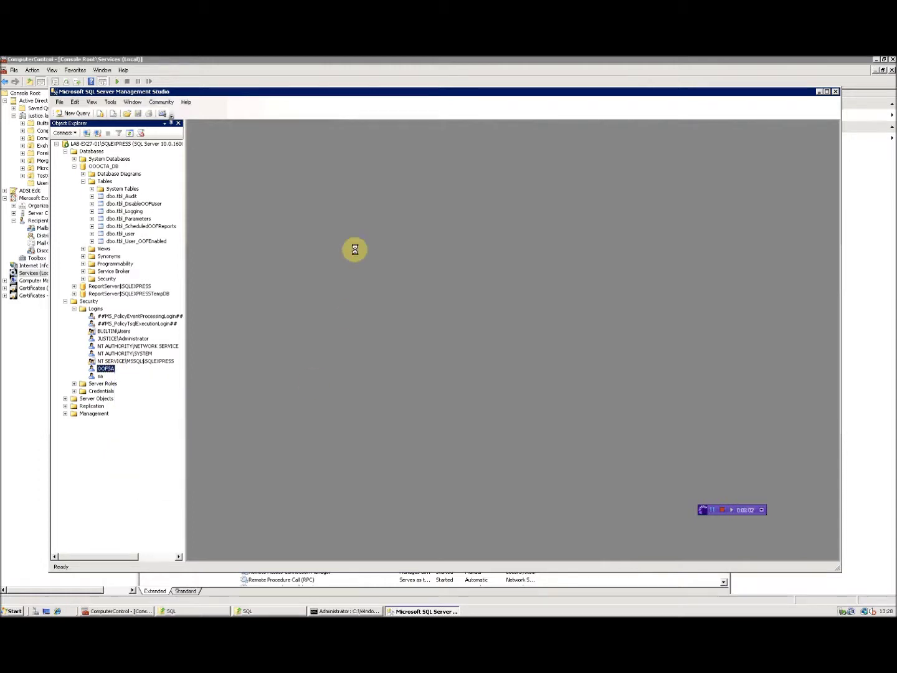
click(312, 220)
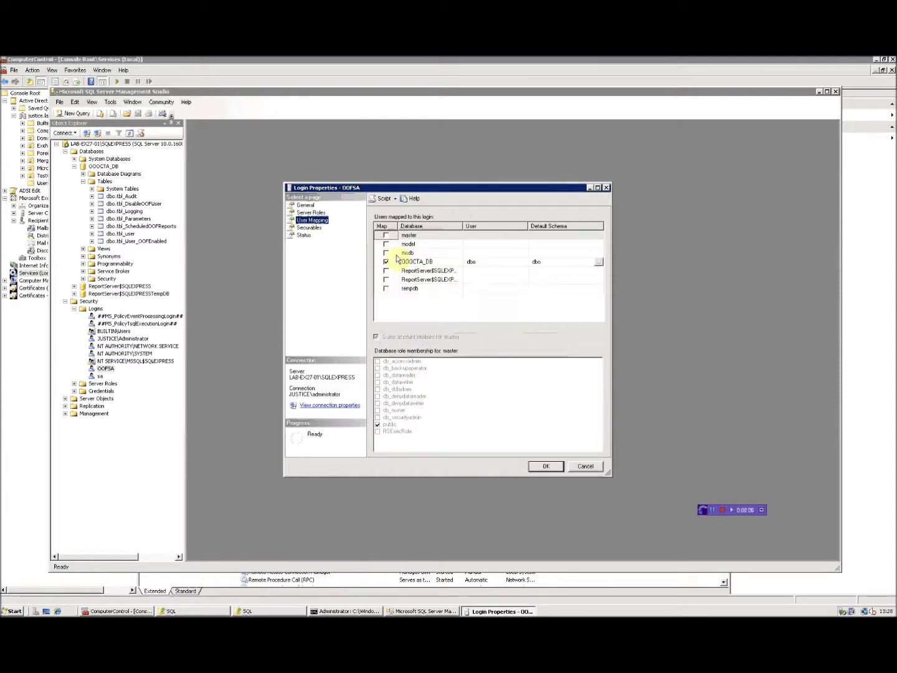
click(423, 261)
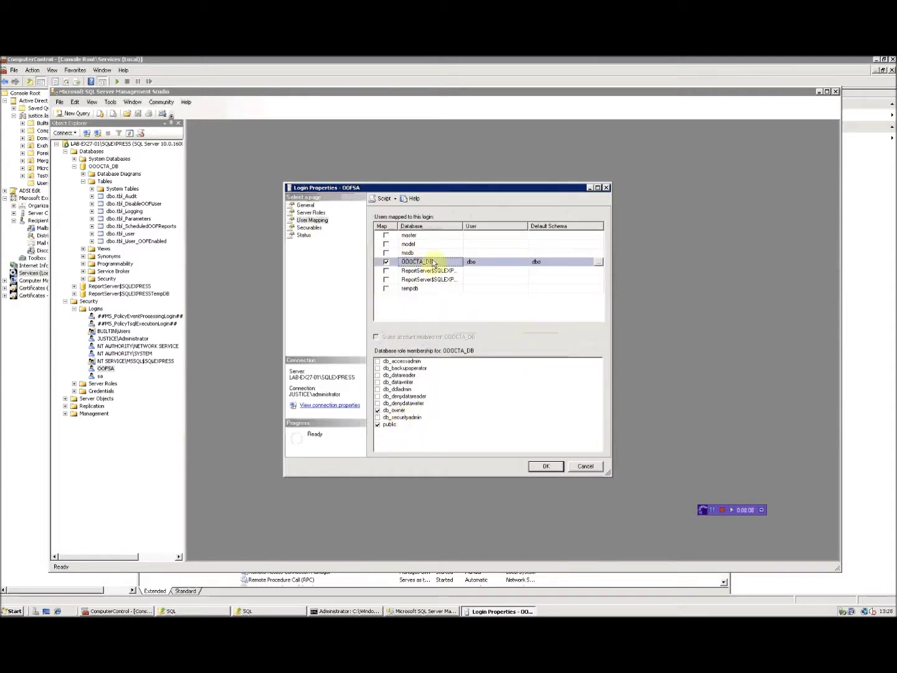
click(541, 465)
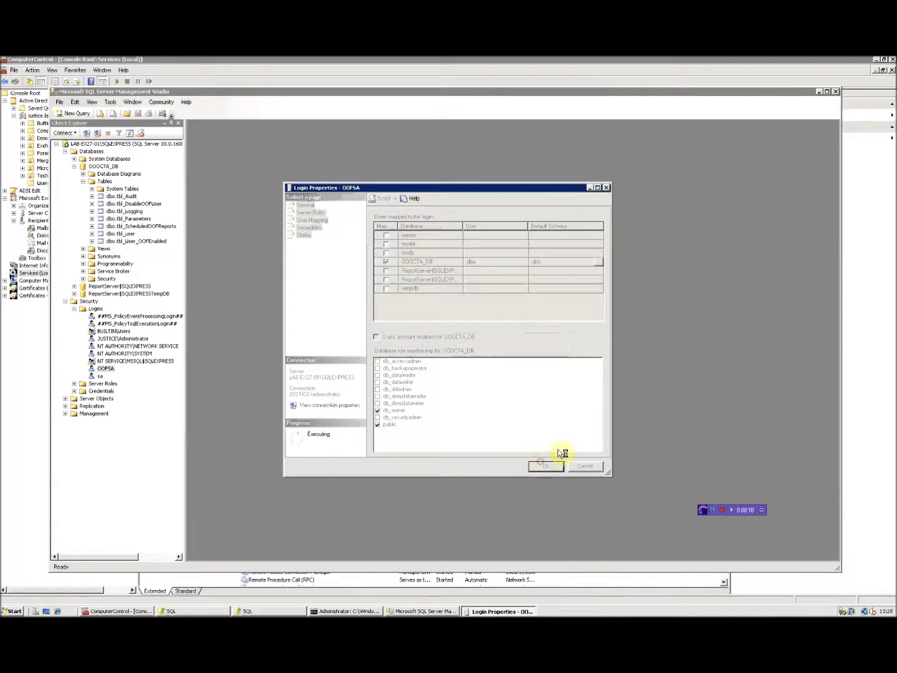
click(835, 92)
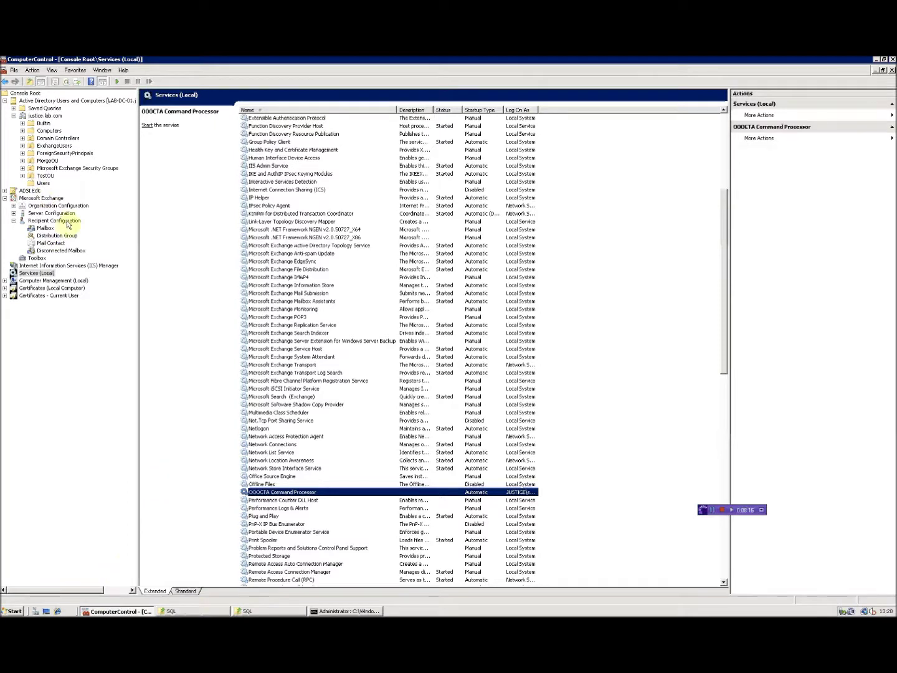
Select the OOOCTA_Interface application under Default Web Site in IIS Manager and browse it over HTTP on port 80
click(33, 267)
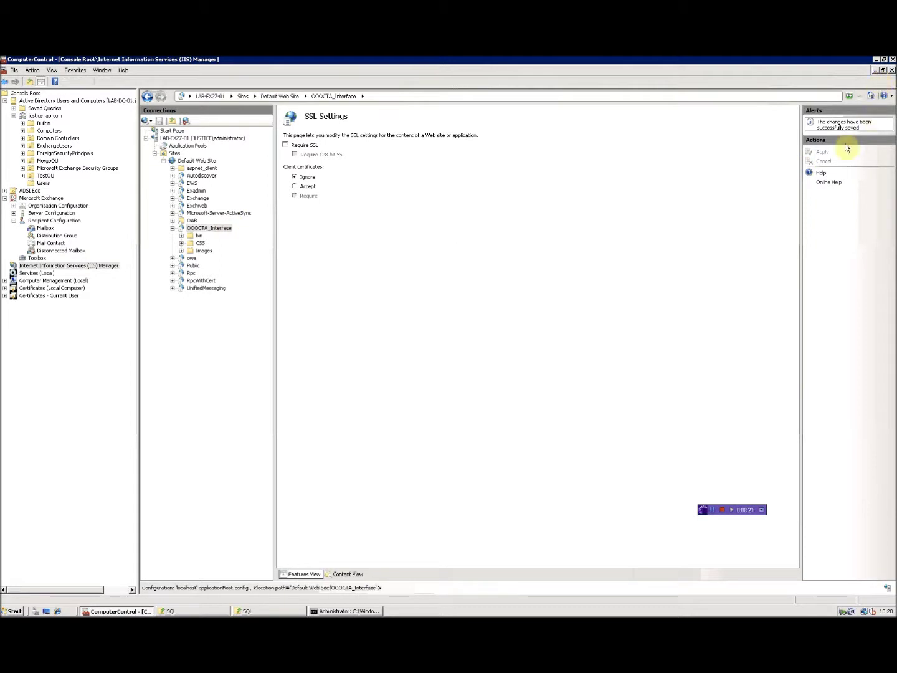
click(212, 228)
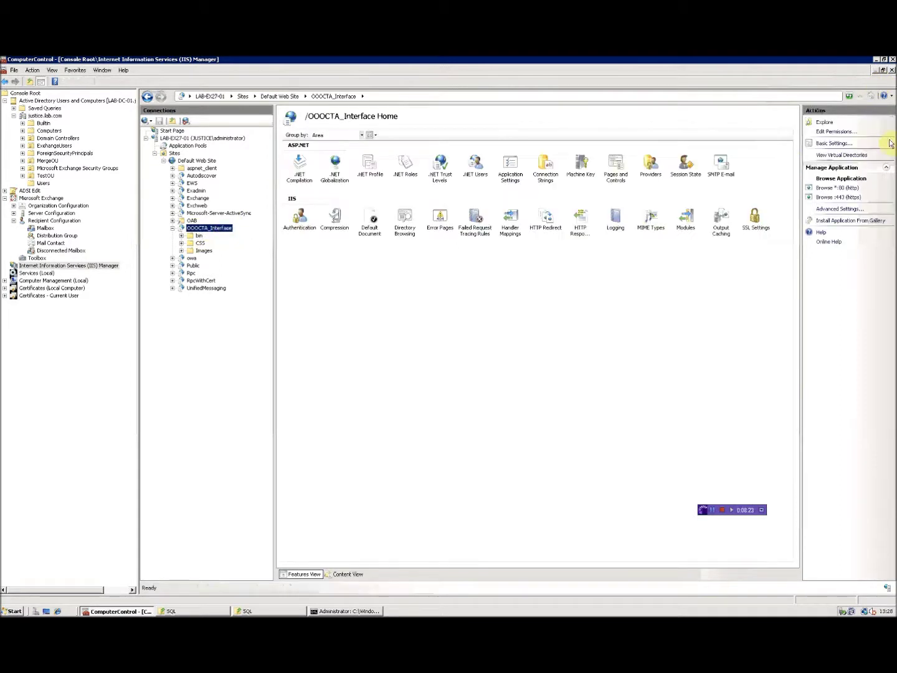
click(852, 195)
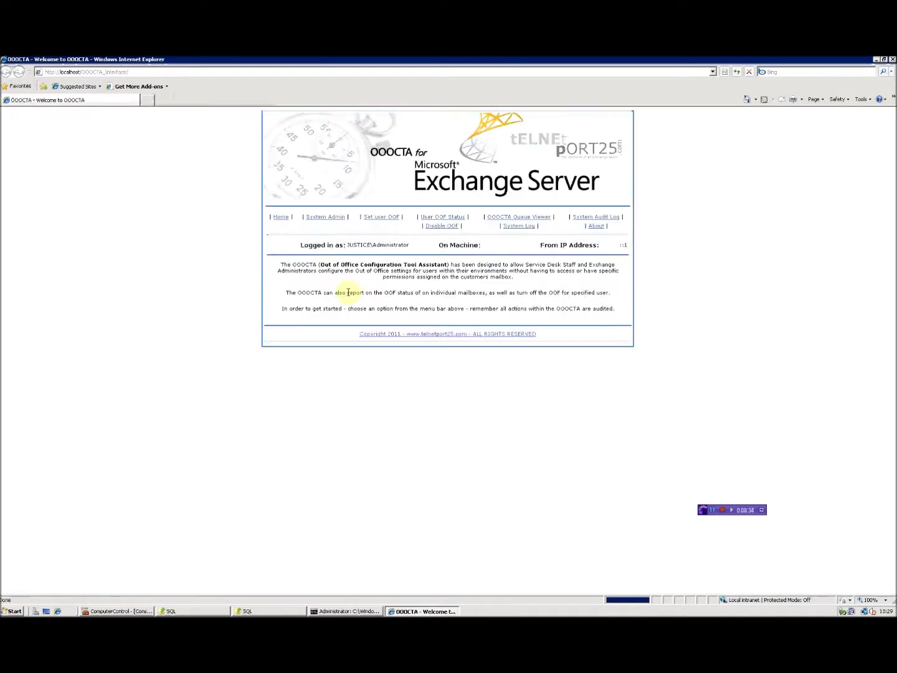
Open the OOOCTA System Log, and refresh it in Internet Explorer after starting the OOOCTA Command Processor service in the ComputerControl console
click(522, 230)
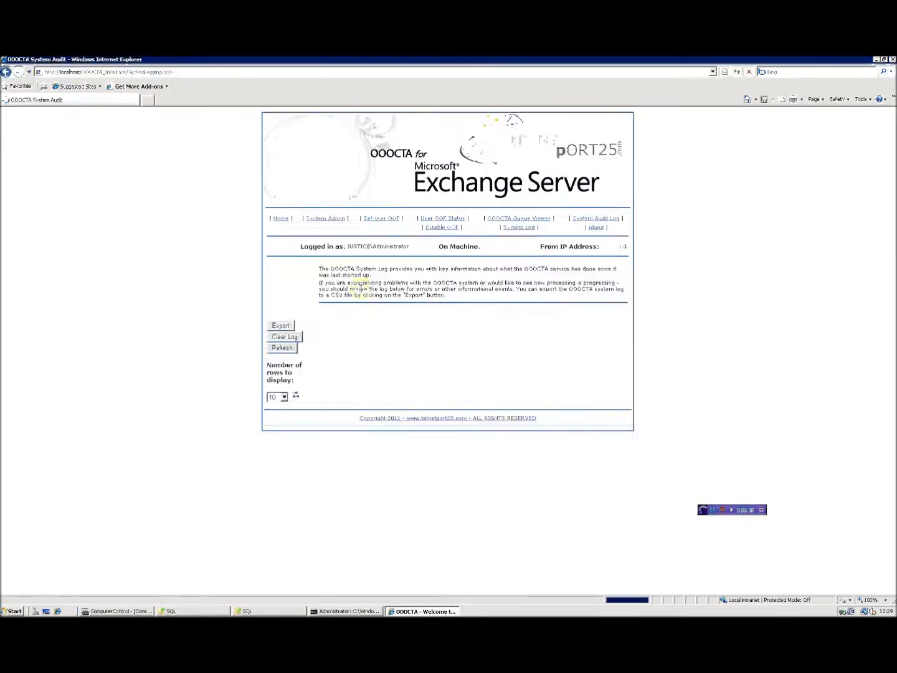
click(117, 612)
click(31, 274)
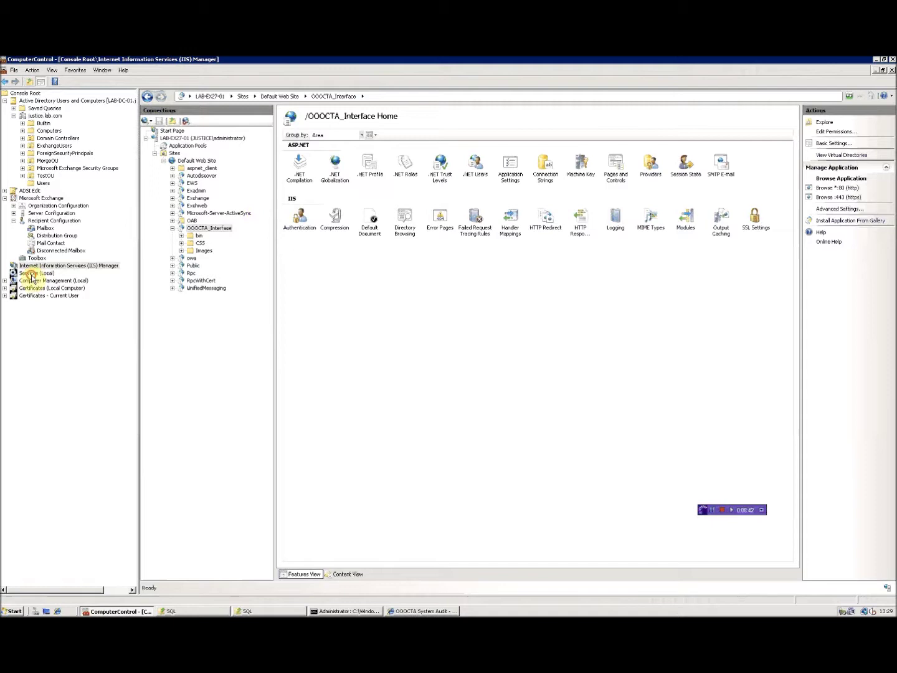
click(300, 463)
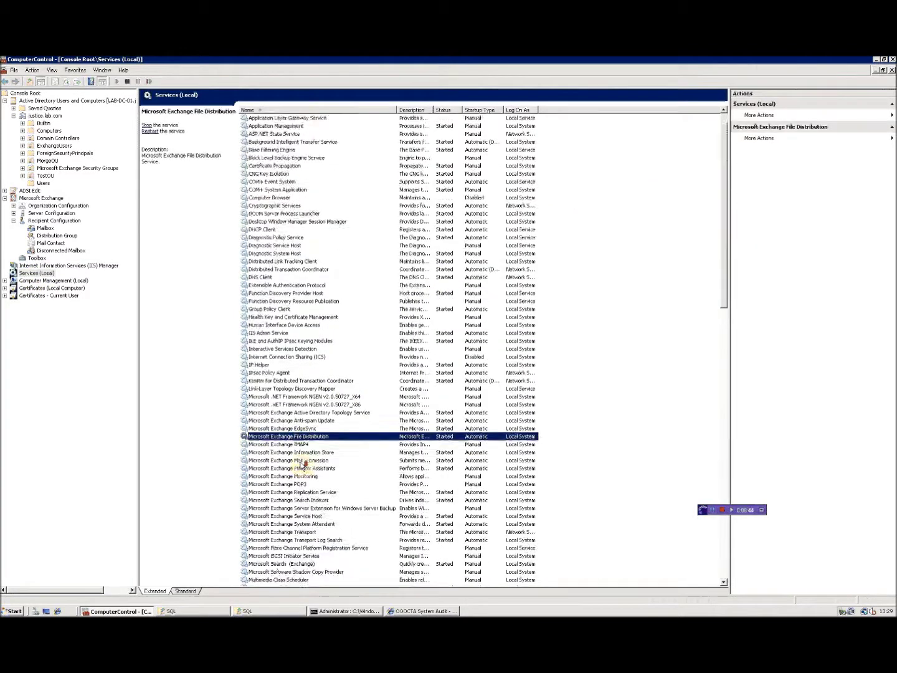
scroll(293, 492, down, 7)
right_click(283, 517)
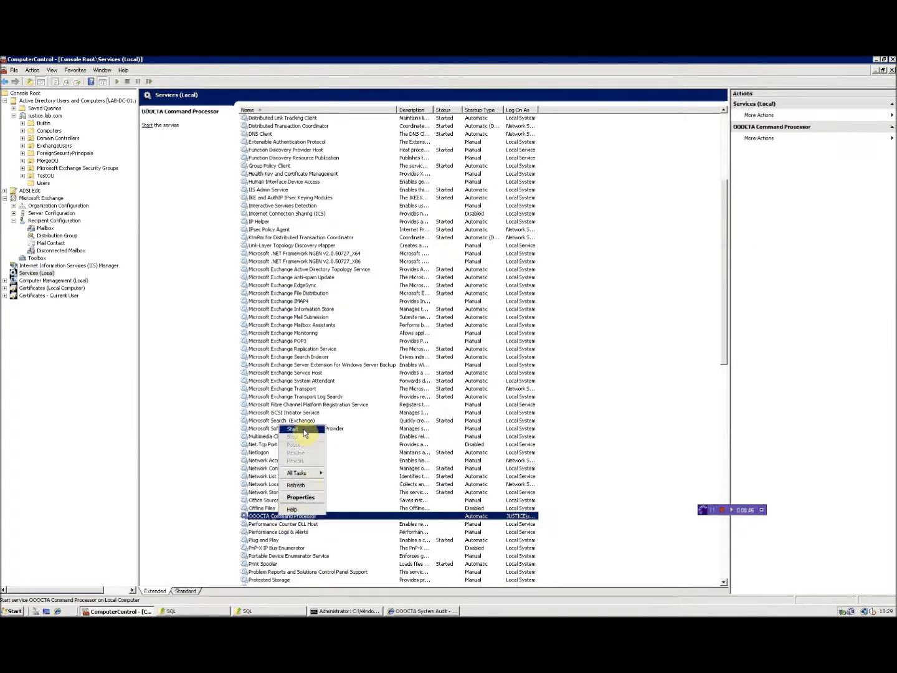
click(303, 430)
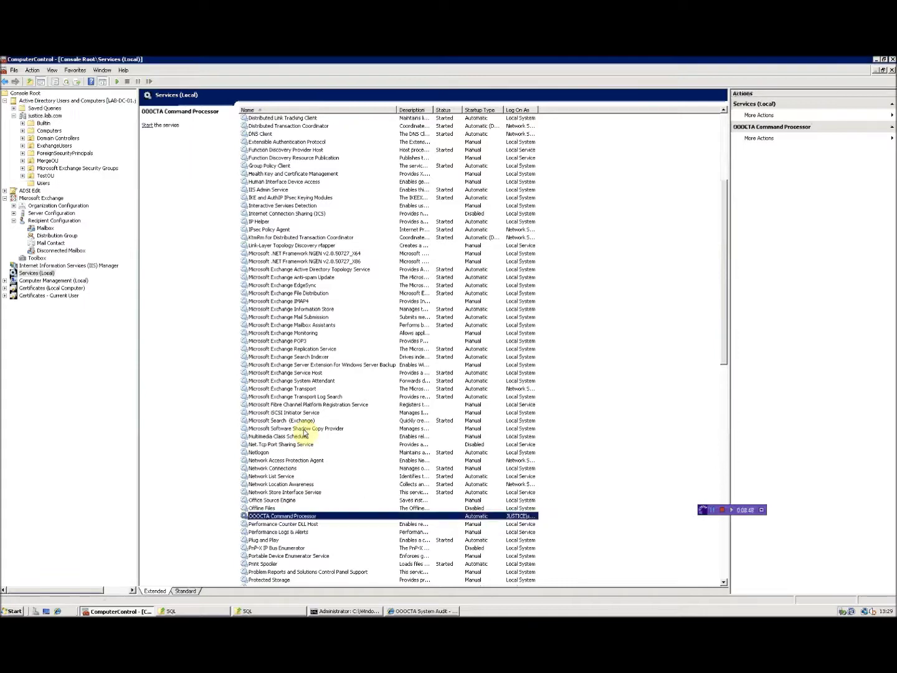
click(401, 610)
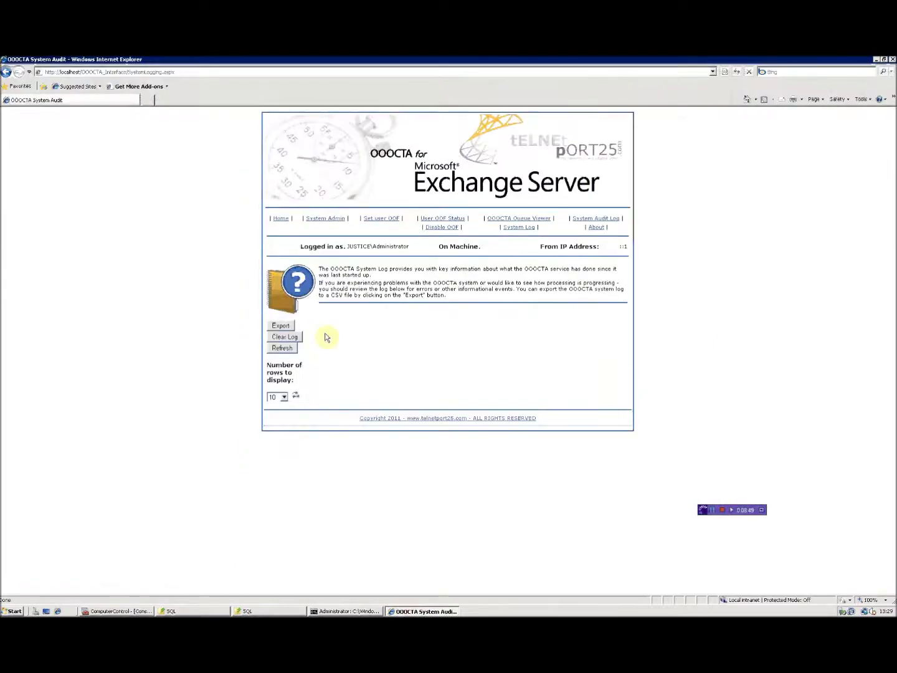
click(283, 348)
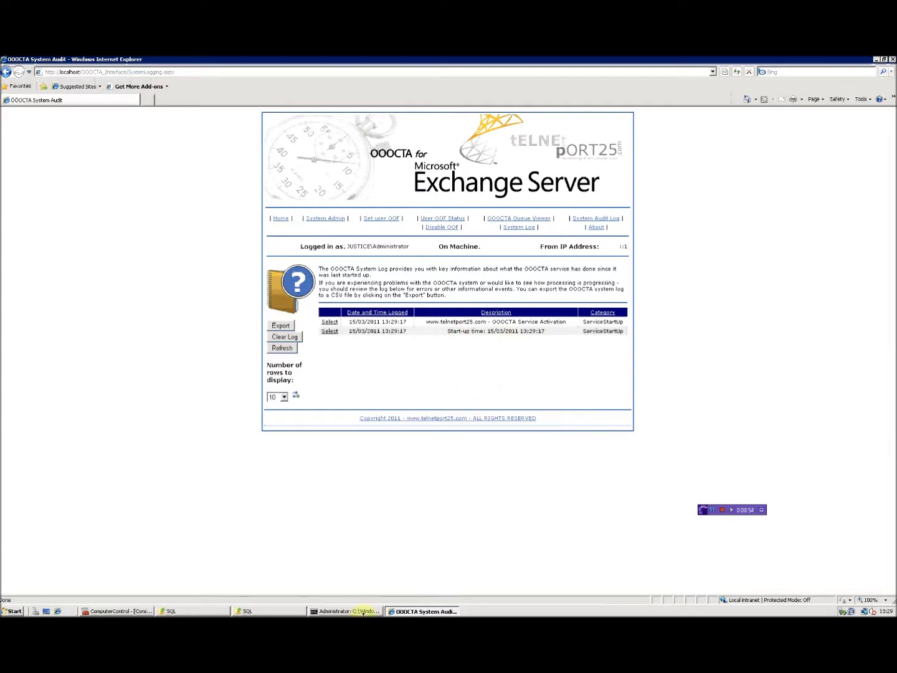
Stop the OOOCTA Command Processor service in the ComputerControl console and refresh the OOOCTA System Log in Internet Explorer
click(111, 613)
right_click(300, 517)
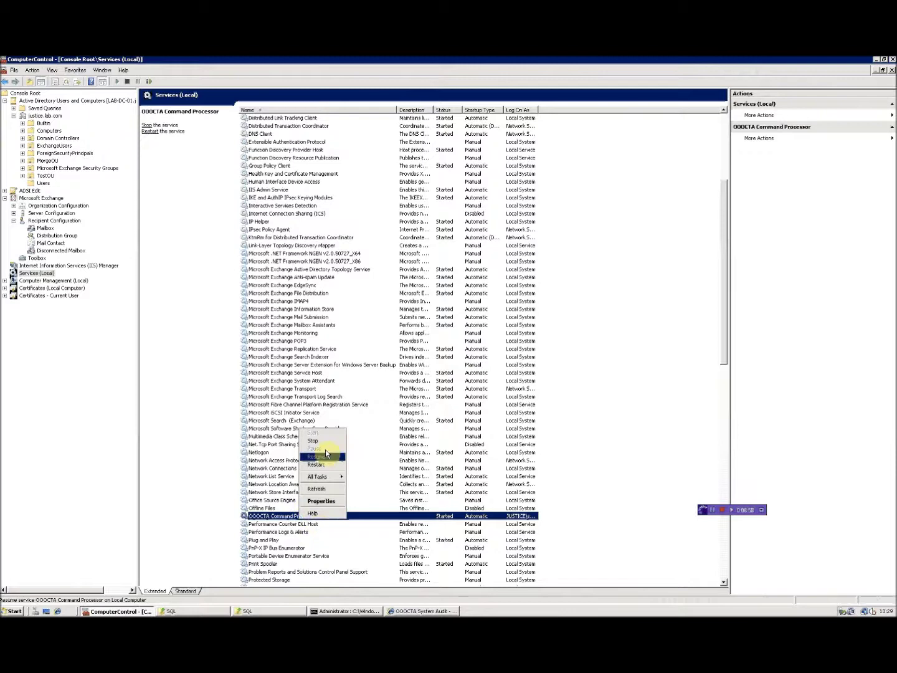
click(316, 440)
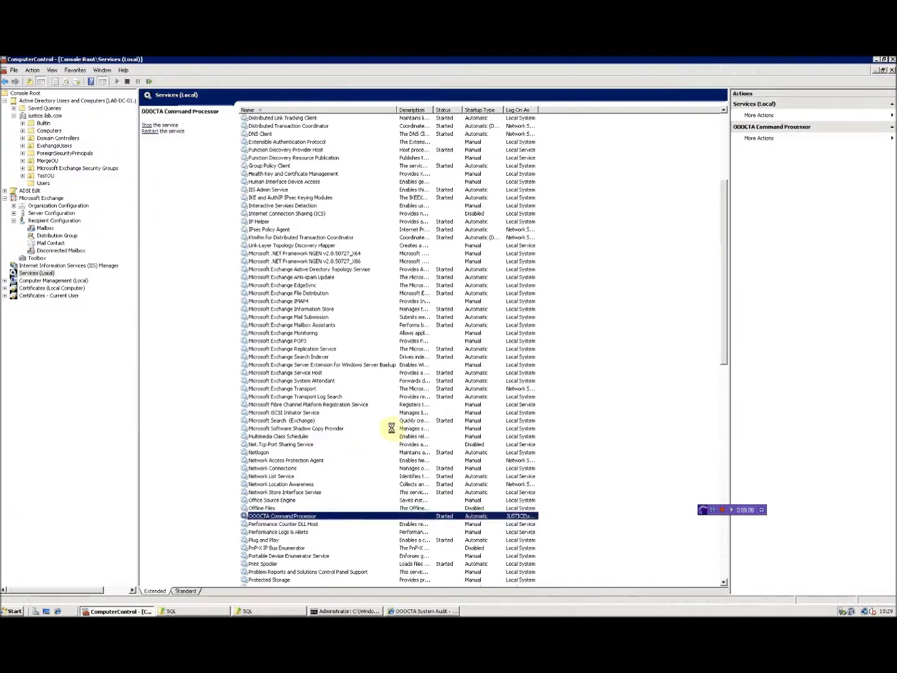
click(877, 59)
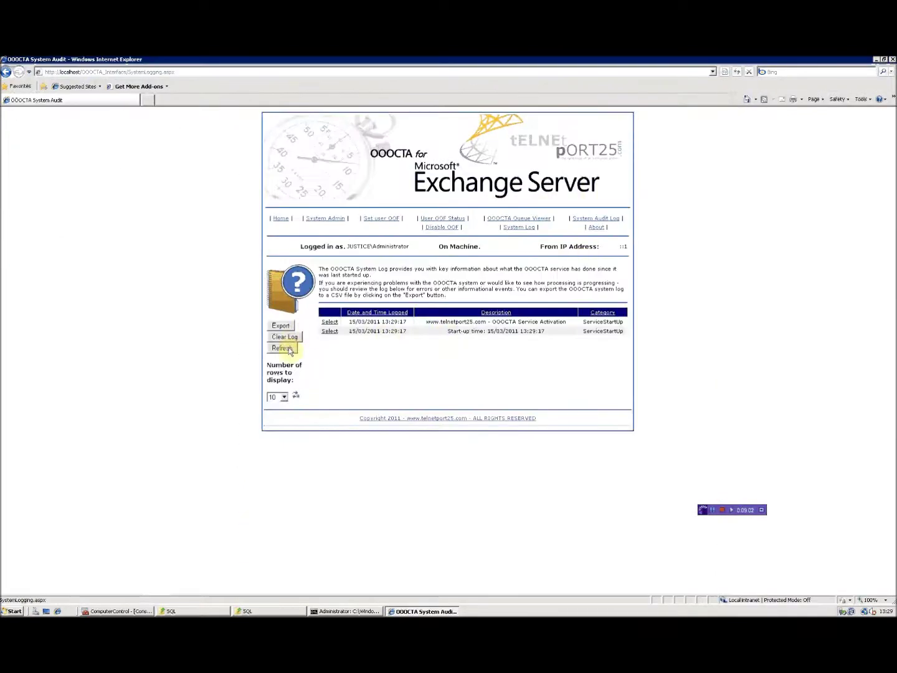
click(284, 348)
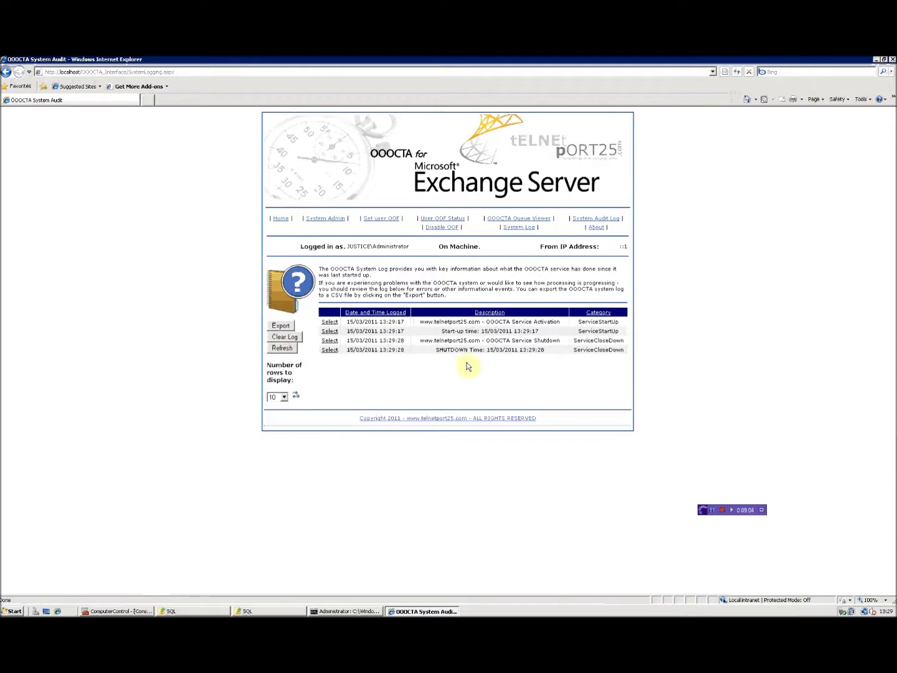